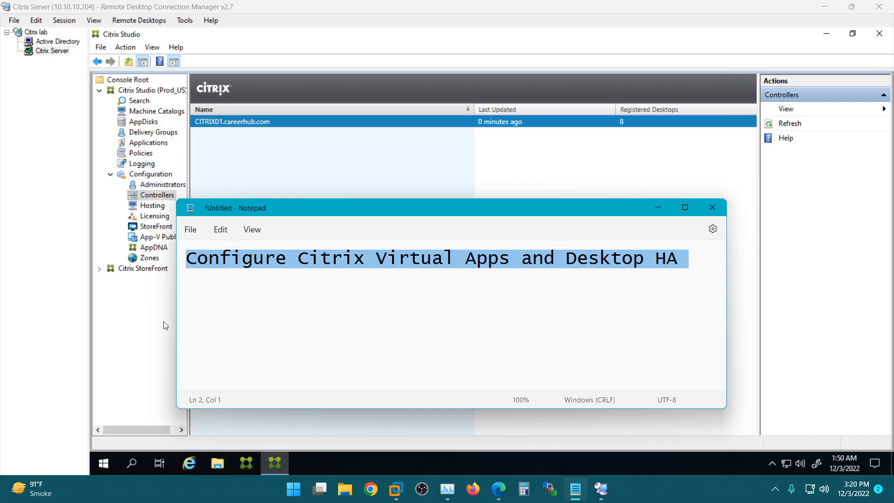
Step: Check that Citrix Studio's Controllers list shows only CITRIX01, then bring up the vda installed VM in vSphere
left_click(137, 330)
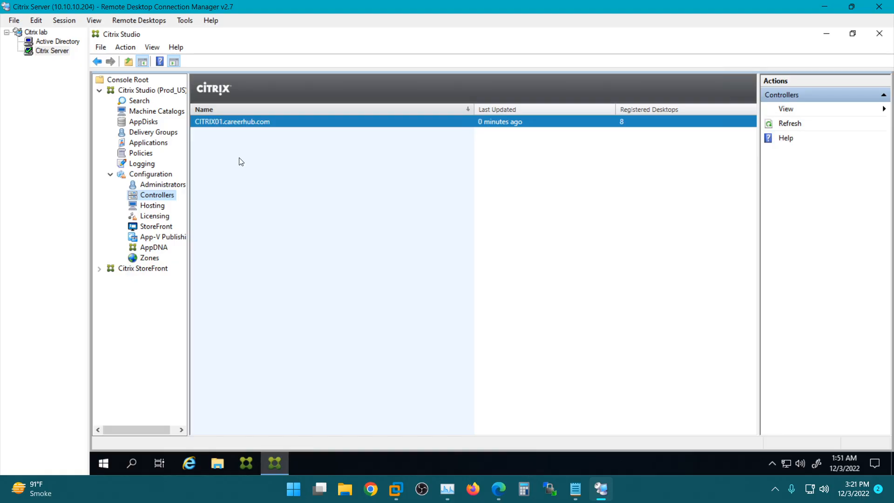
left_click(498, 492)
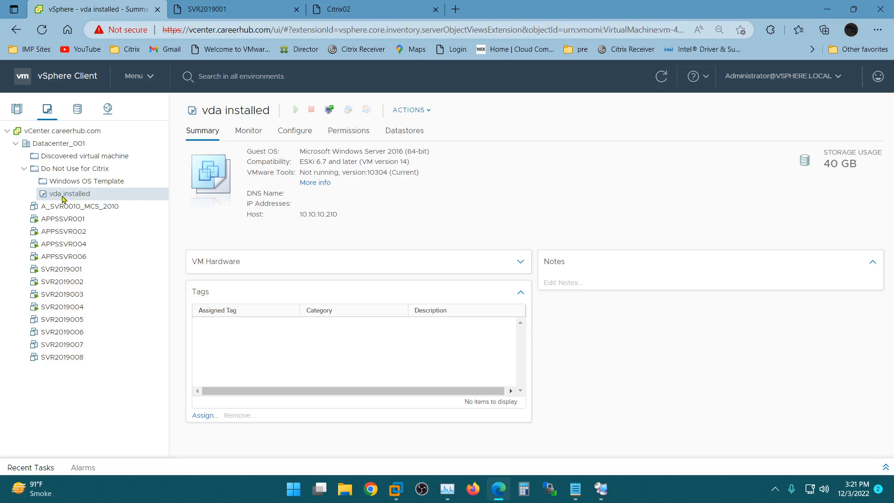
Step: Deploy a new VM from the vda installed template, naming it CITRIXHA01
right_click(64, 199)
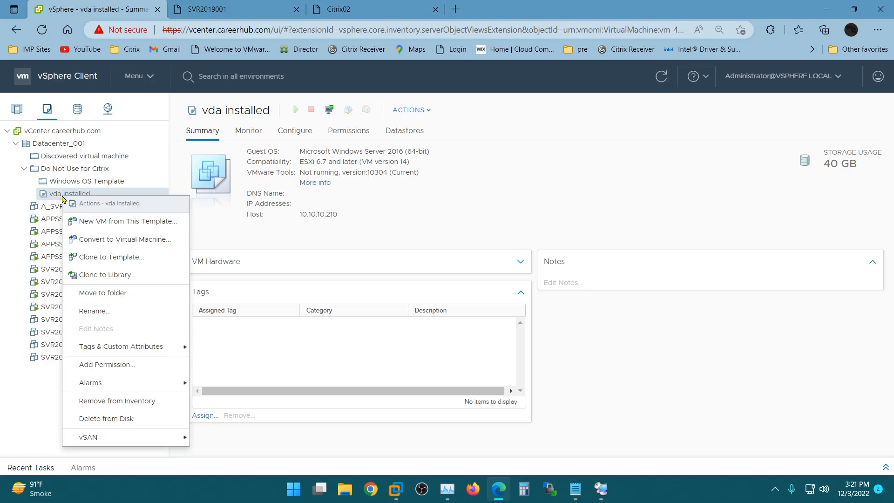
left_click(134, 225)
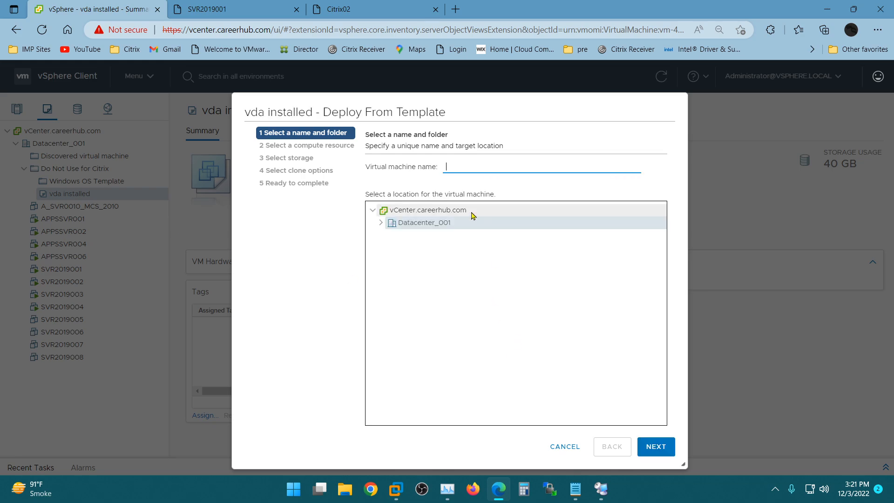
type("ci")
type("CITRIX")
type("HA")
type("01")
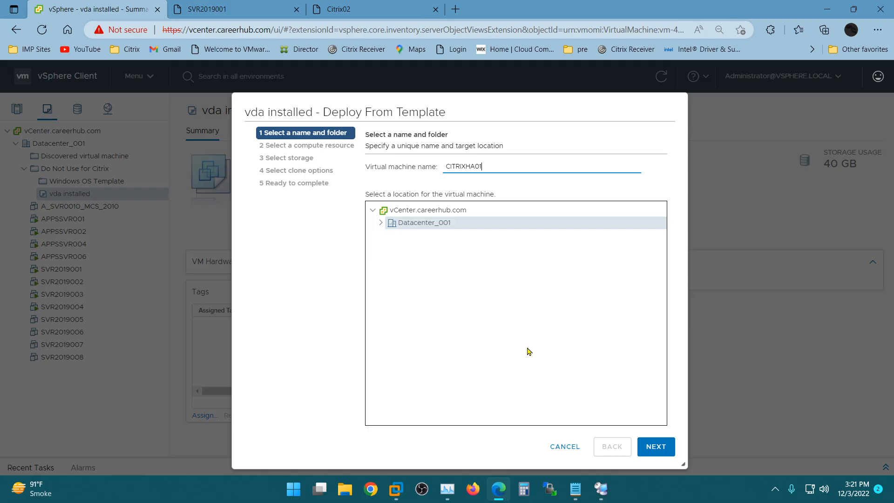
left_click(654, 449)
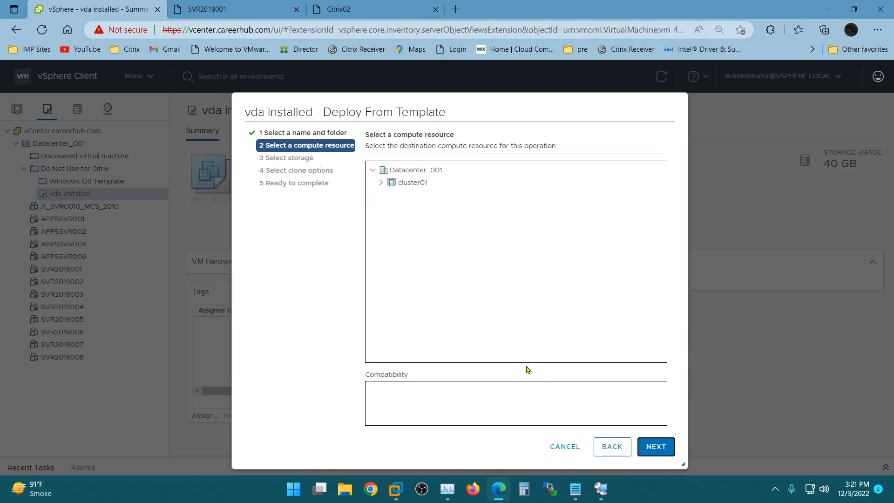
Step: Place the new VM on host 10.10.10.210 in cluster01 with datastore1_210 storage
left_click(381, 183)
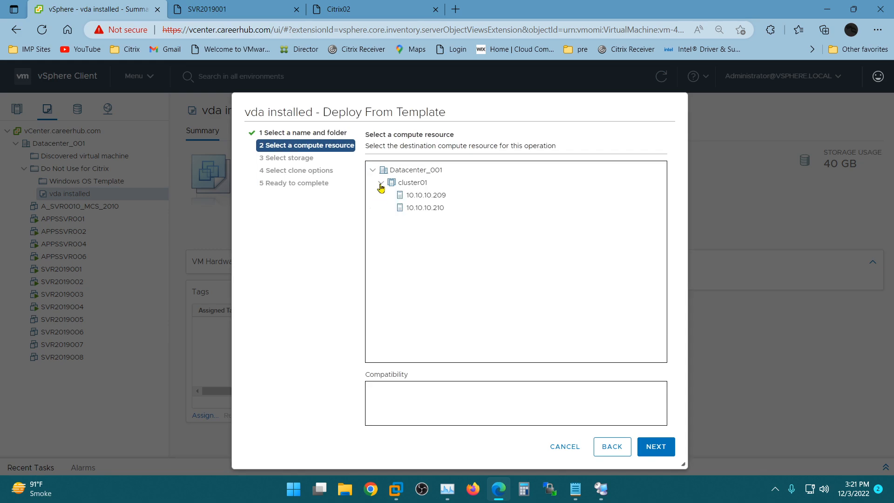
left_click(417, 208)
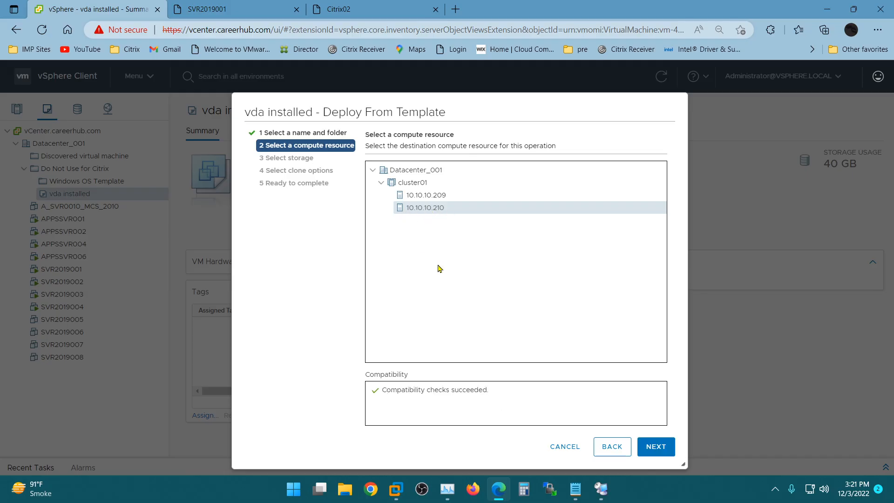
left_click(419, 197)
left_click(419, 209)
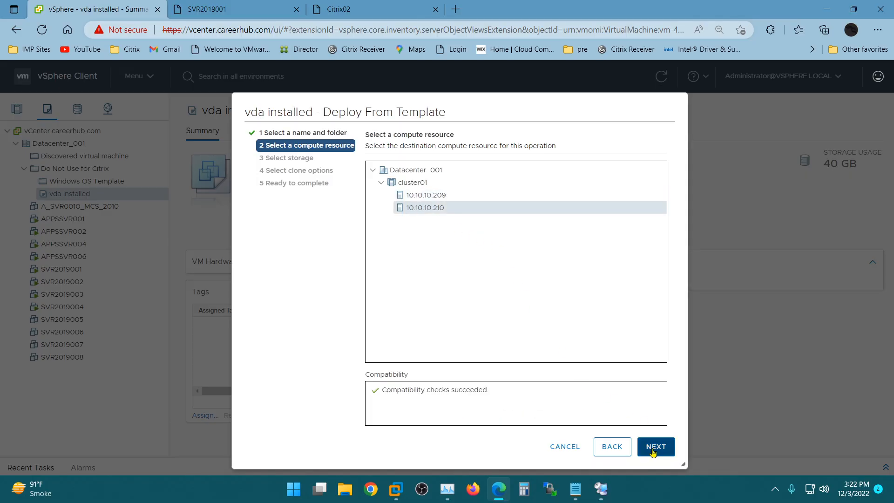
left_click(655, 446)
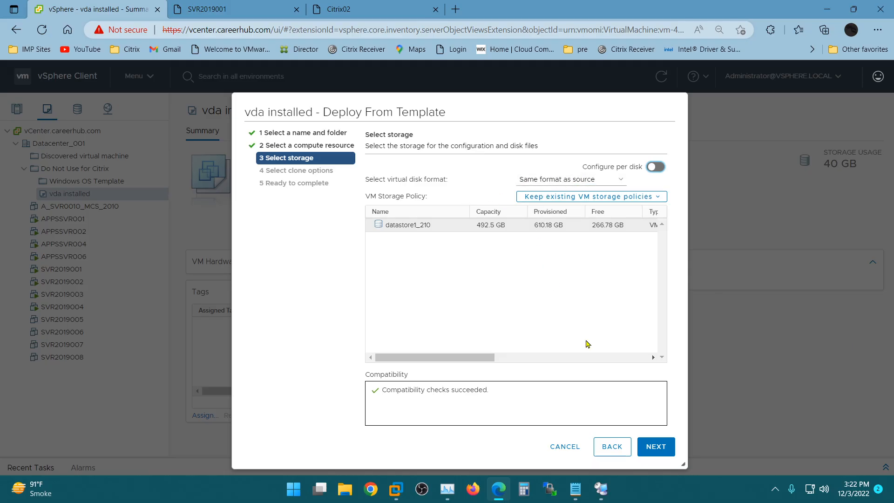
left_click(656, 446)
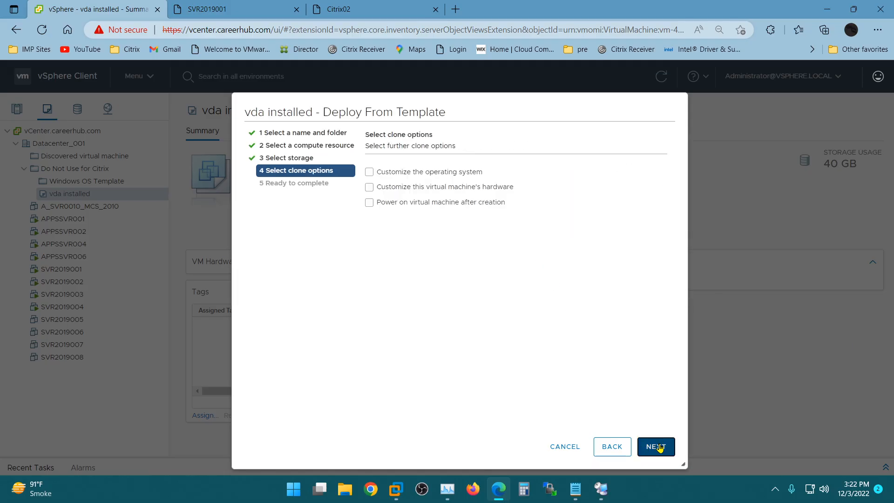
Step: Enable OS and hardware customization and power-on, using the Connect to Domain _Sysprep spec
left_click(415, 175)
left_click(412, 187)
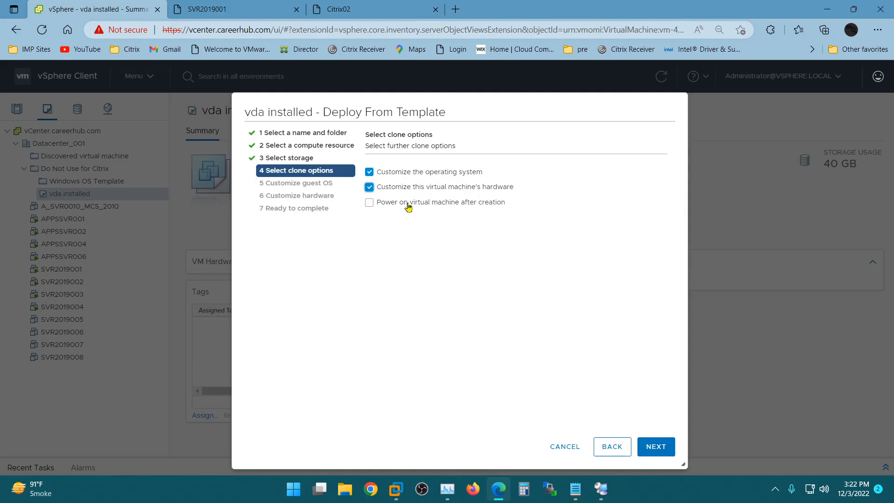
left_click(405, 203)
left_click(654, 446)
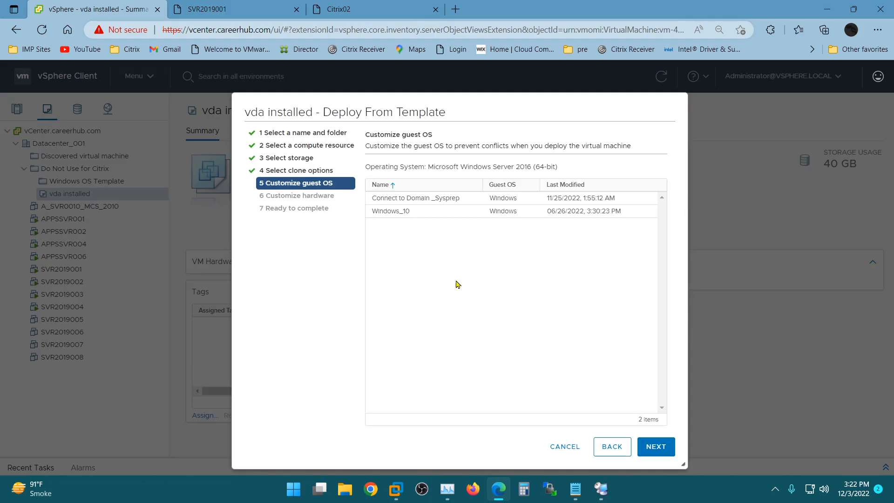
left_click(424, 199)
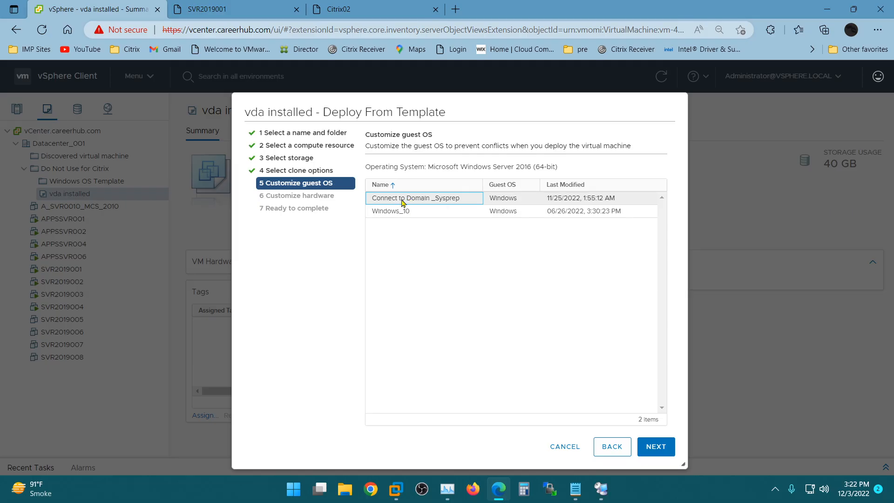
left_click(657, 447)
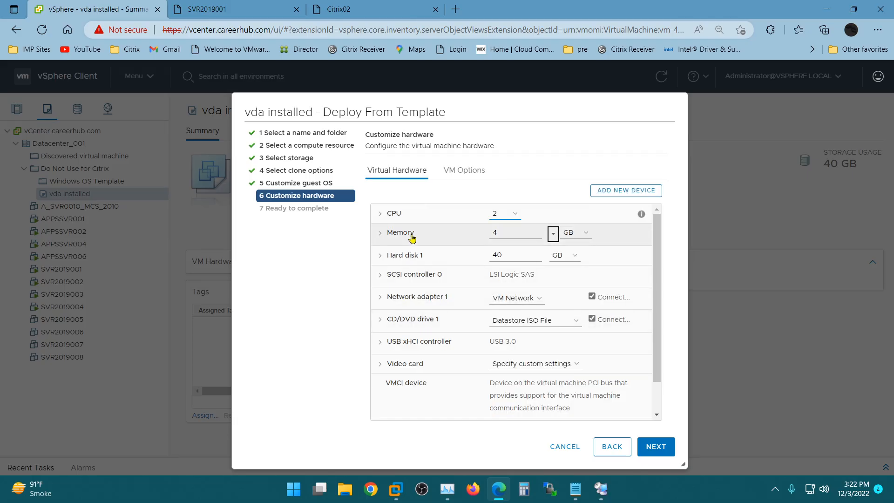
Step: Give the VM 4 CPUs and 6 GB memory, disconnect CD/DVD at power on, and finish deployment
left_click(514, 213)
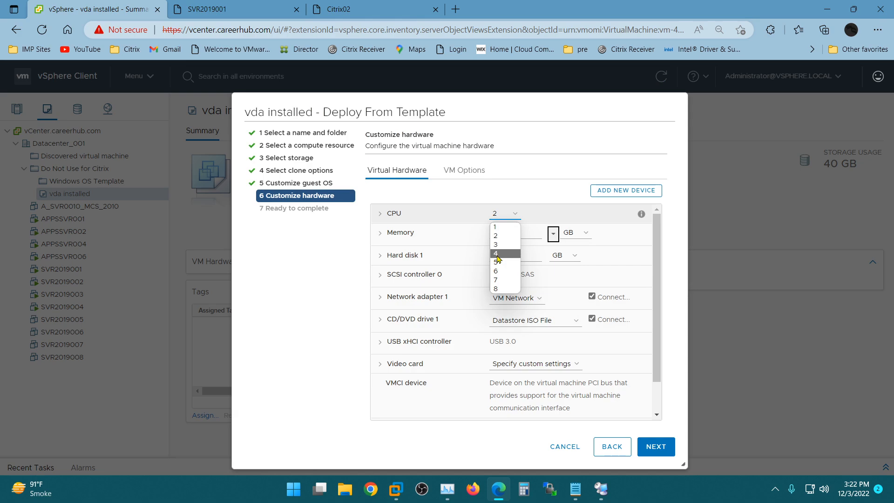
left_click(497, 253)
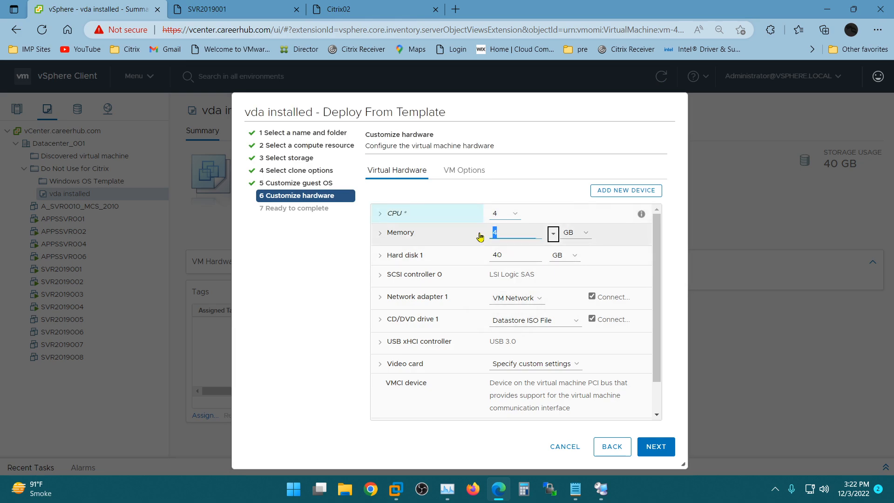
type("6")
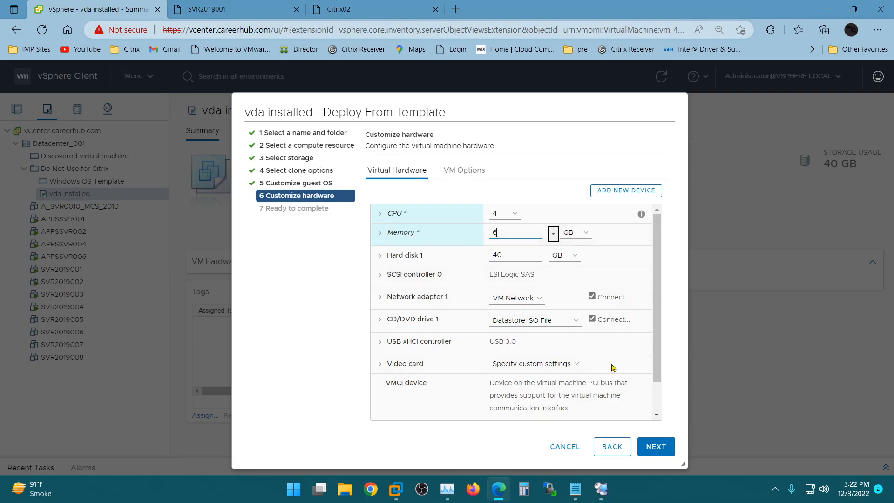
left_click(592, 318)
left_click(655, 450)
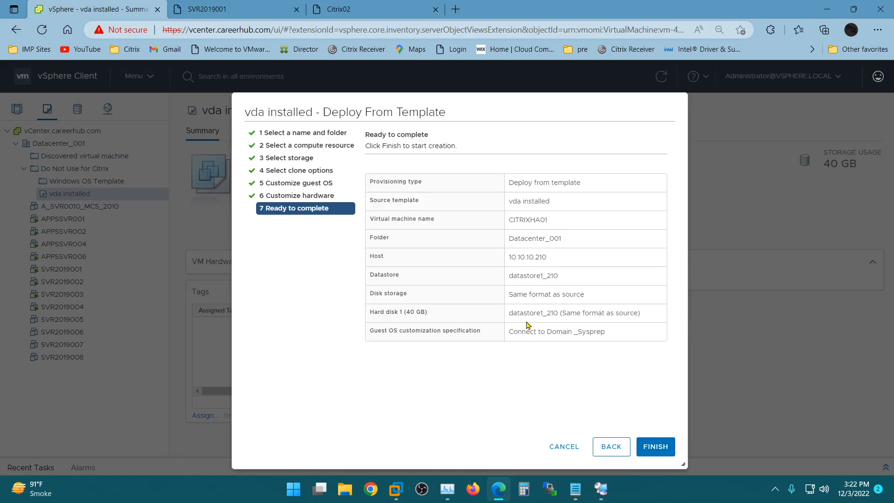
left_click(655, 448)
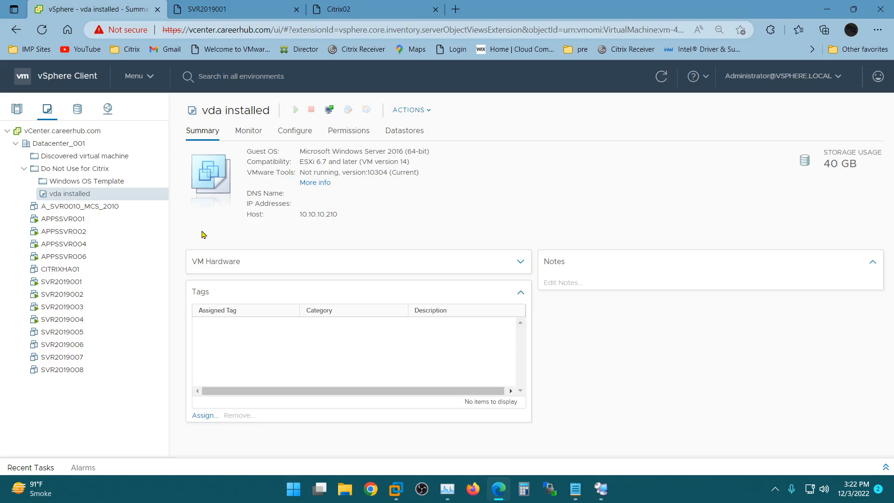
Step: Confirm the Clone virtual machine task completed and open CITRIXHA01's summary page
left_click(886, 466)
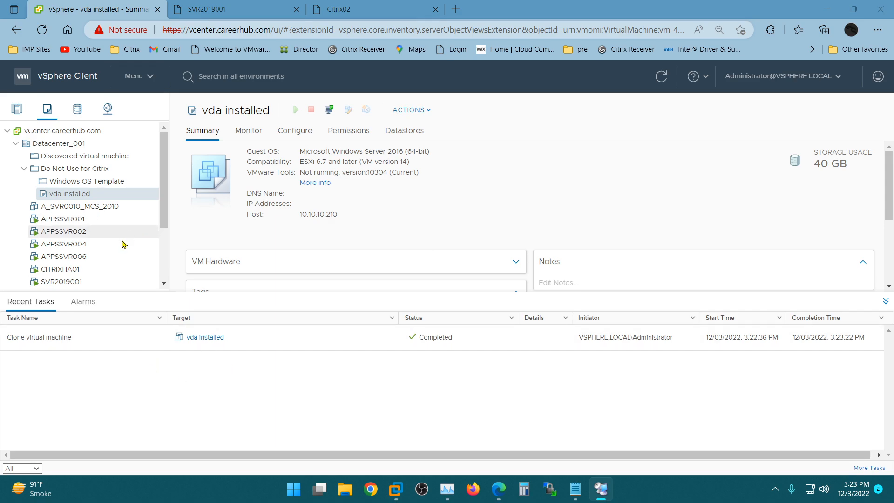
scroll(94, 240, "down", 1)
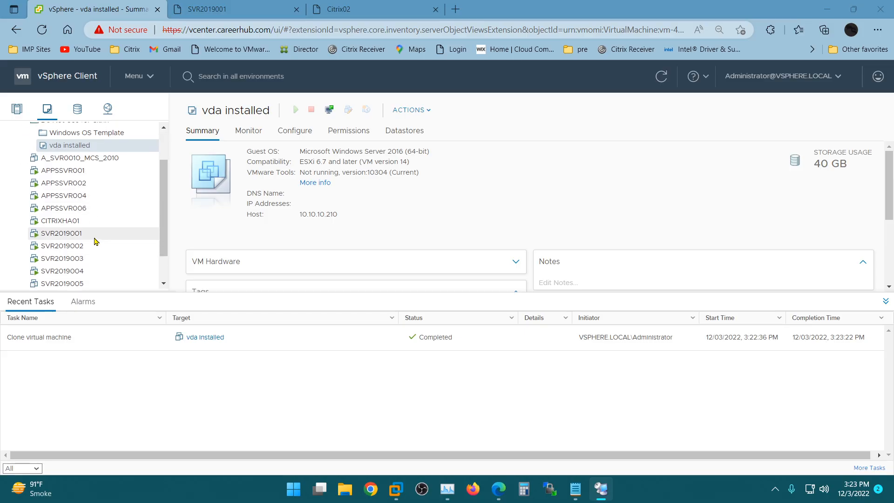
left_click(66, 223)
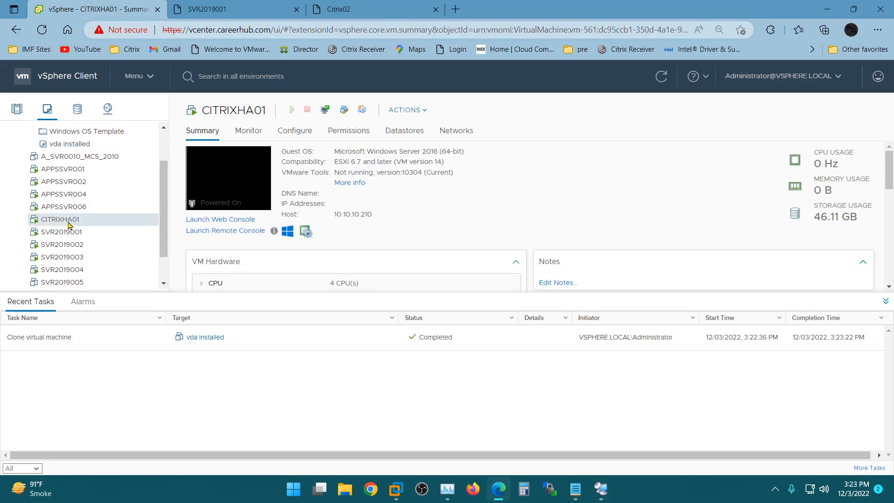
Step: Open CITRIXHA01's web console, close the old SVR2019001 and Citrix02 console tabs, and return to Studio
left_click(211, 219)
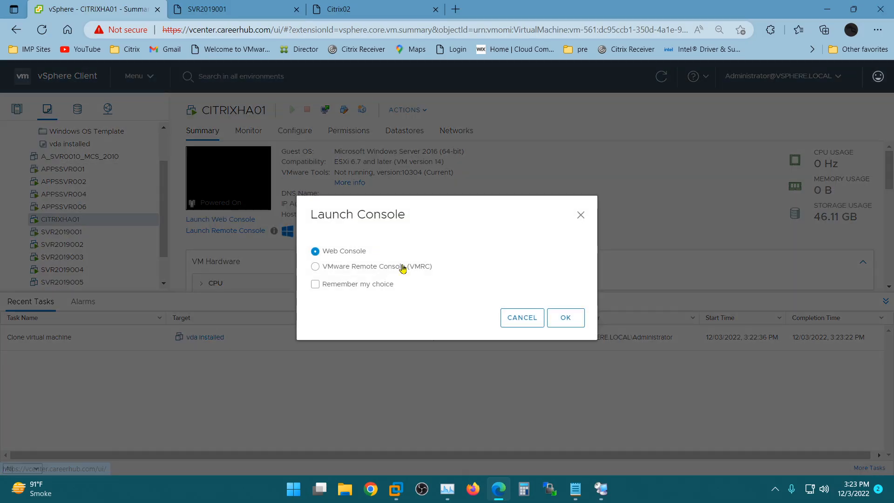
left_click(568, 317)
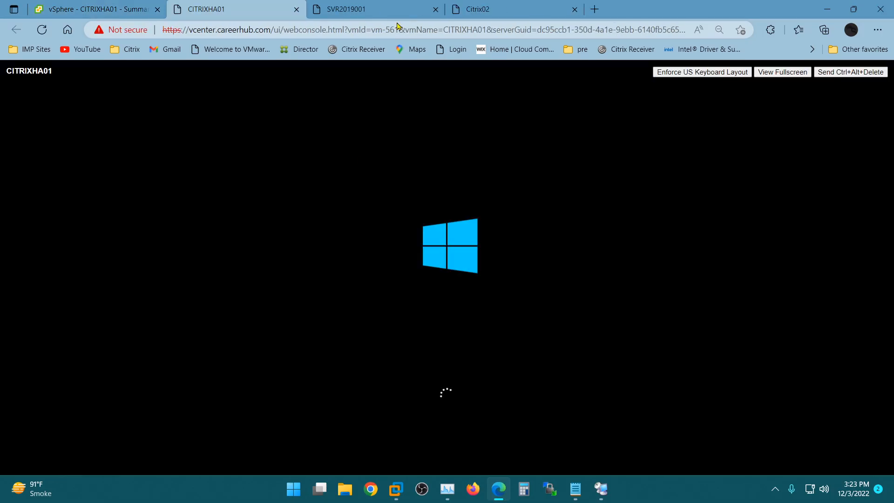
left_click(377, 10)
left_click(435, 10)
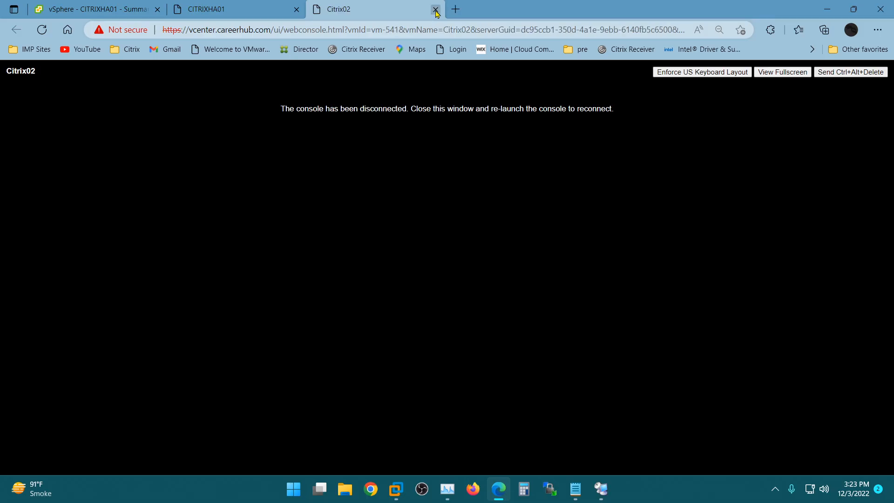
left_click(435, 9)
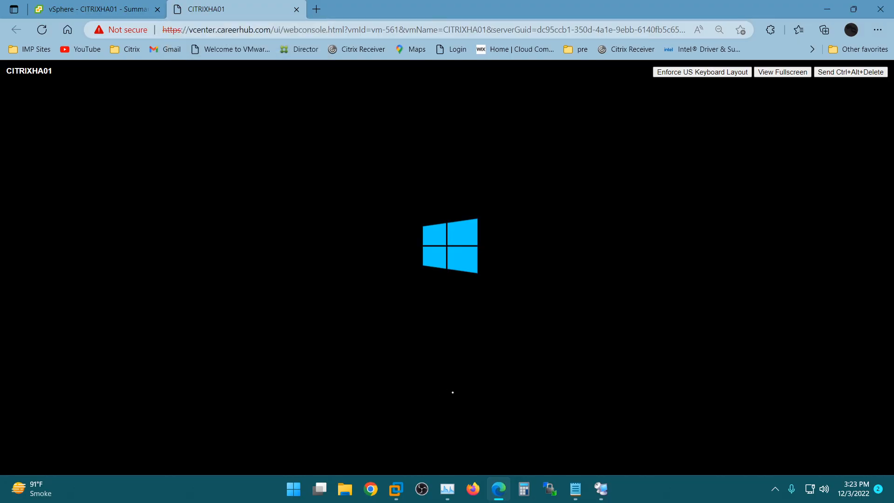
mouse_move(601, 495)
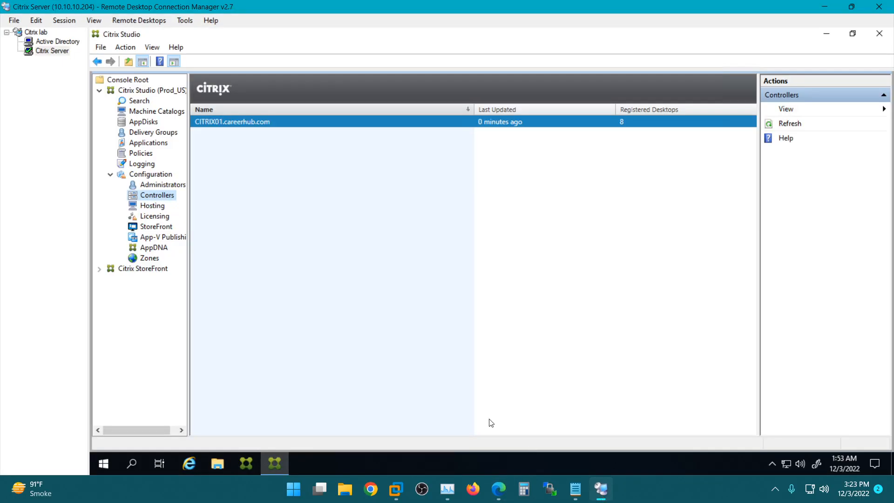
Step: Show Citrix Studio's Controllers page, still listing only CITRIX01.careerhub.com
left_click(150, 203)
left_click(151, 198)
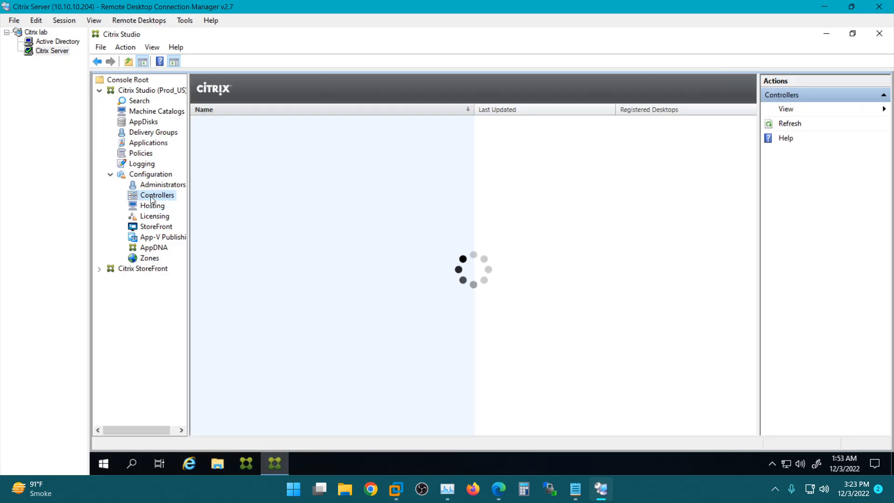
right_click(151, 199)
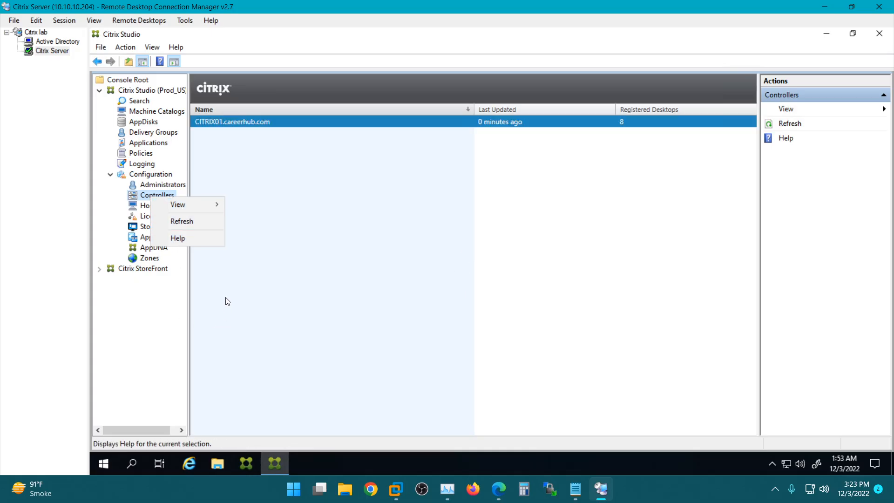
key("Escape")
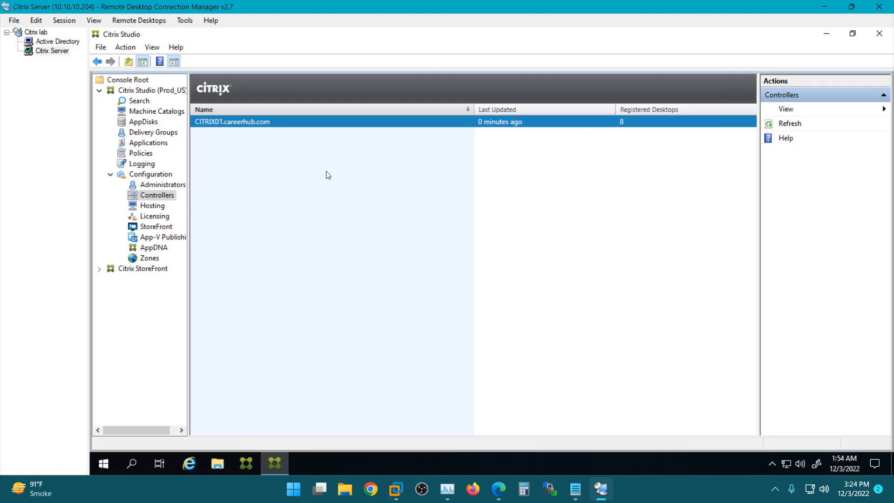
Step: Review Delivery Groups, machines, Controllers and Machine Catalogs, then send Ctrl+Alt+Delete to CITRIXHA01's console
left_click(148, 134)
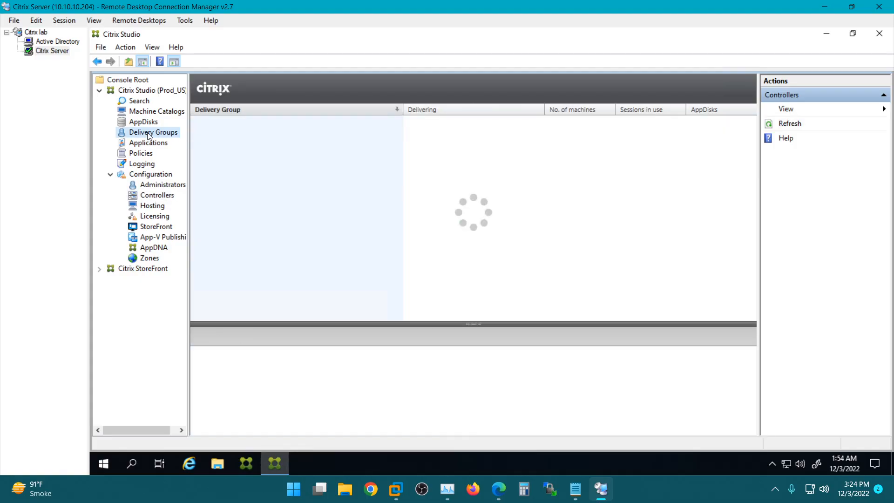
left_click(139, 102)
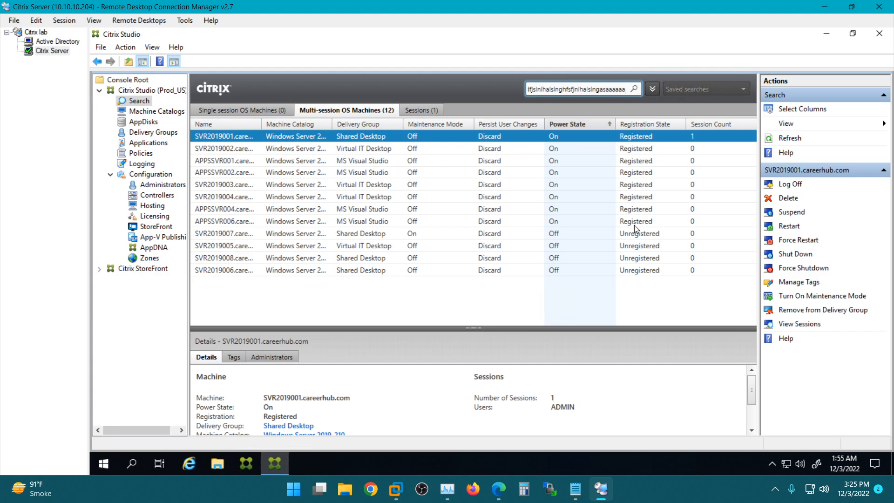
left_click(157, 196)
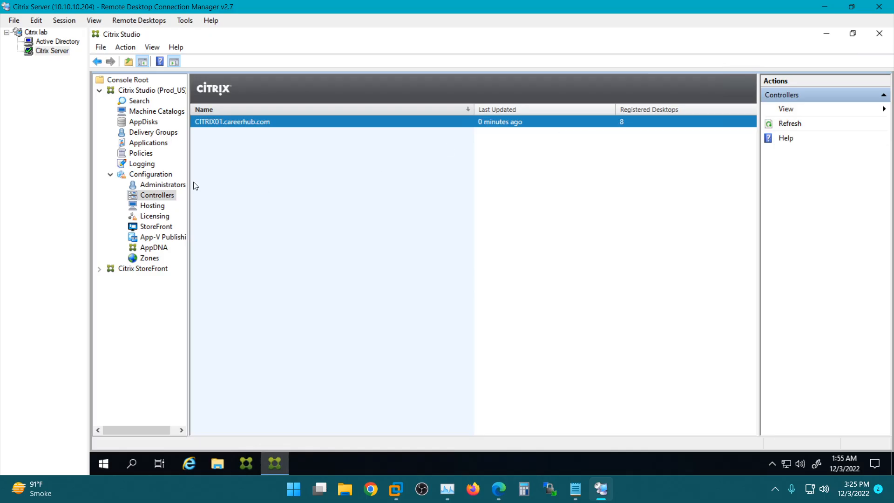
left_click(154, 111)
left_click(139, 101)
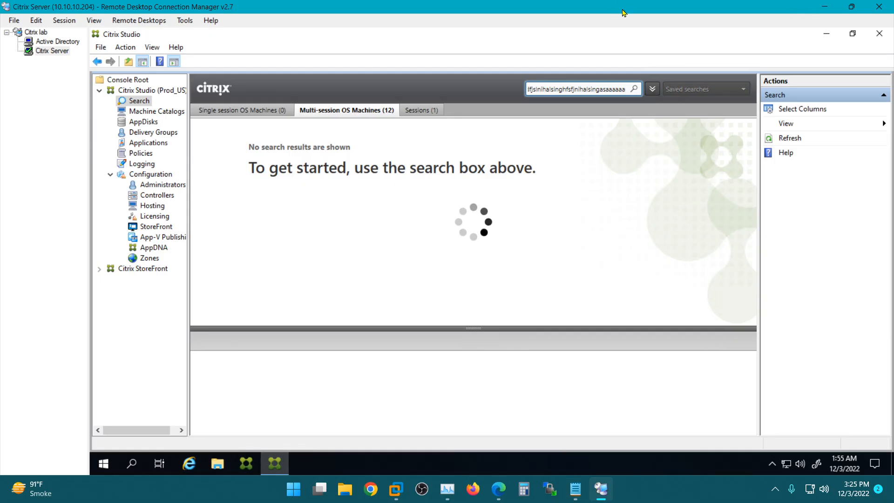
left_click(504, 489)
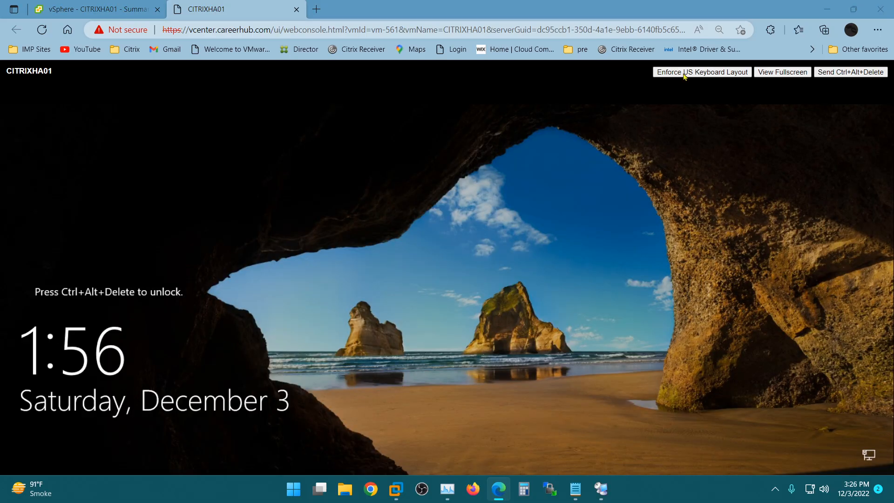
left_click(822, 72)
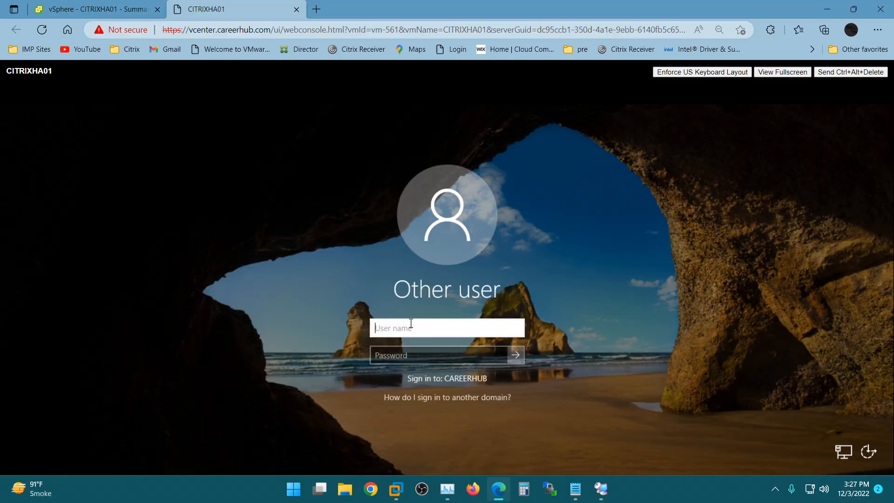
Step: Sign in to CITRIXHA01 with the domain administrator account and password
type("ADMIN")
key("Tab")
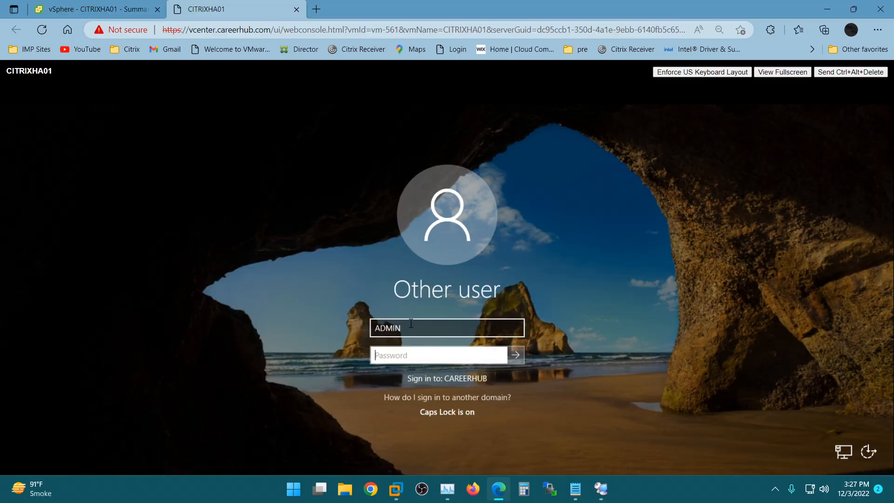
key("Caps_Lock")
type("****")
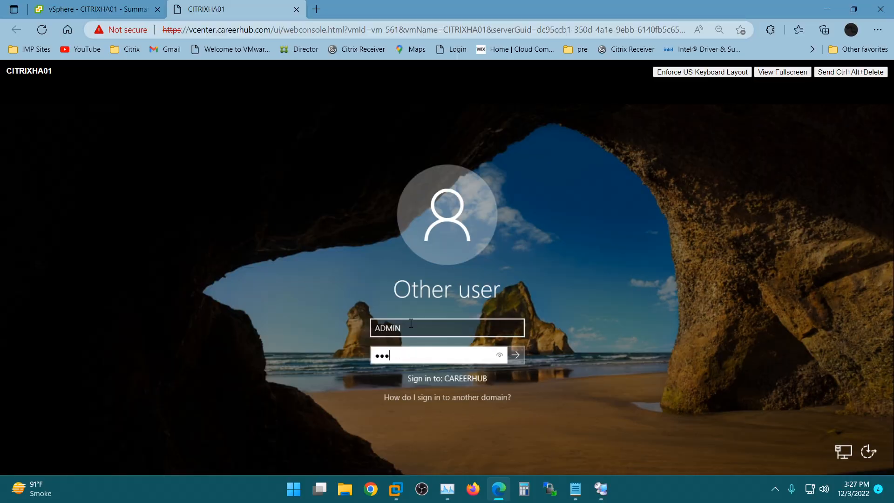
key("Return")
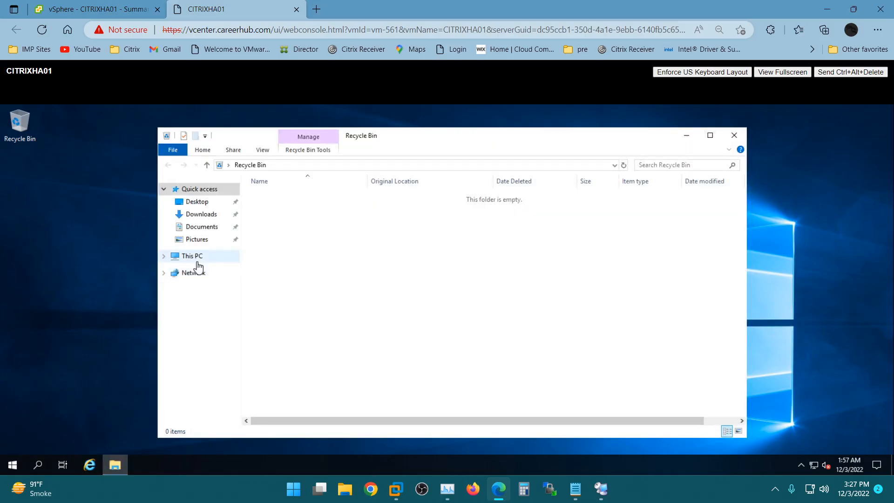
right_click(195, 263)
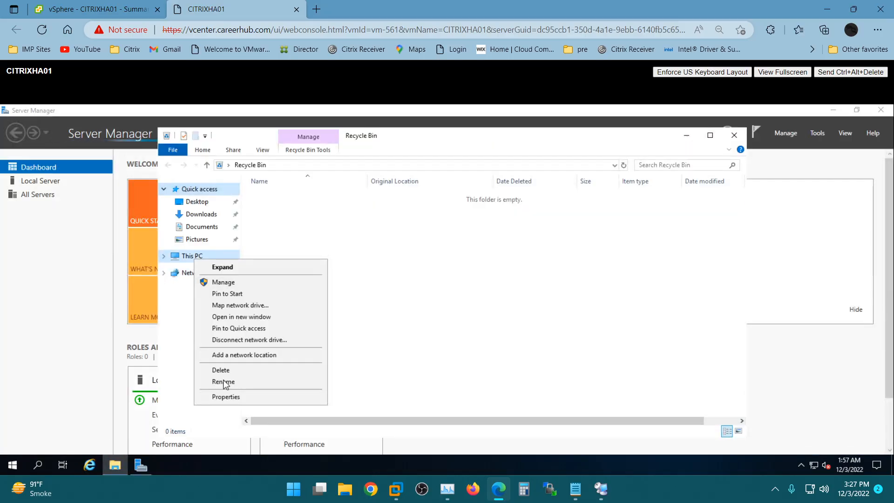
left_click(240, 398)
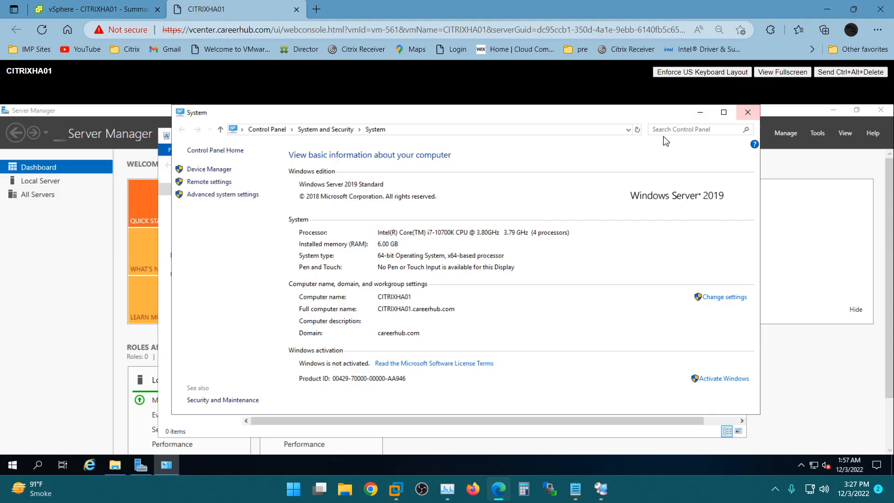
left_click(748, 113)
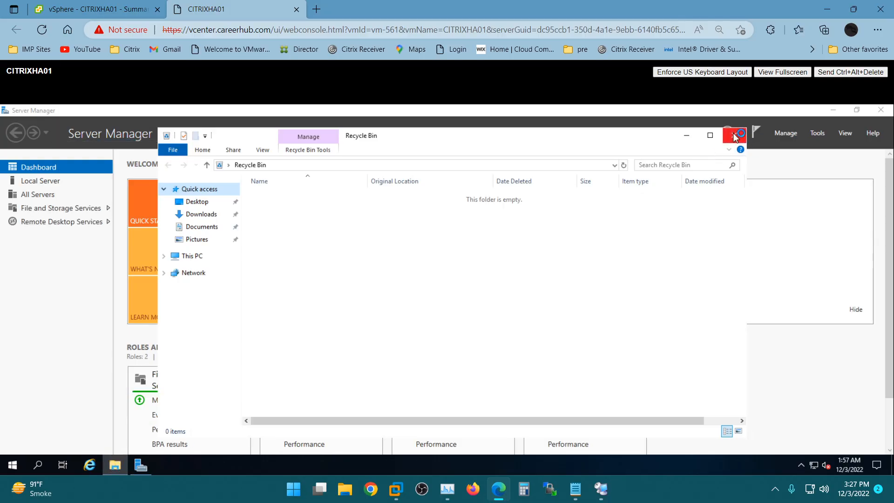
left_click(884, 113)
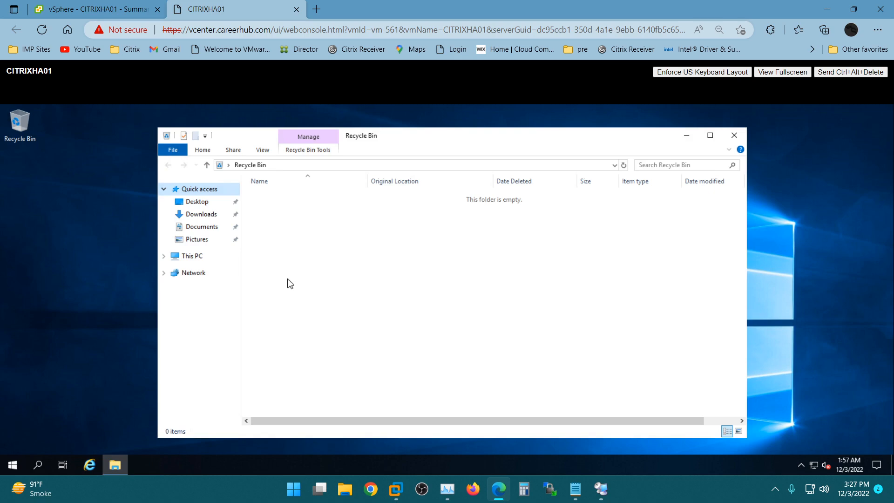
Step: Mount the Citrix_Virtual_Apps_and_Desktops_7_1909 ISO from C:\New folder as a drive
left_click(193, 257)
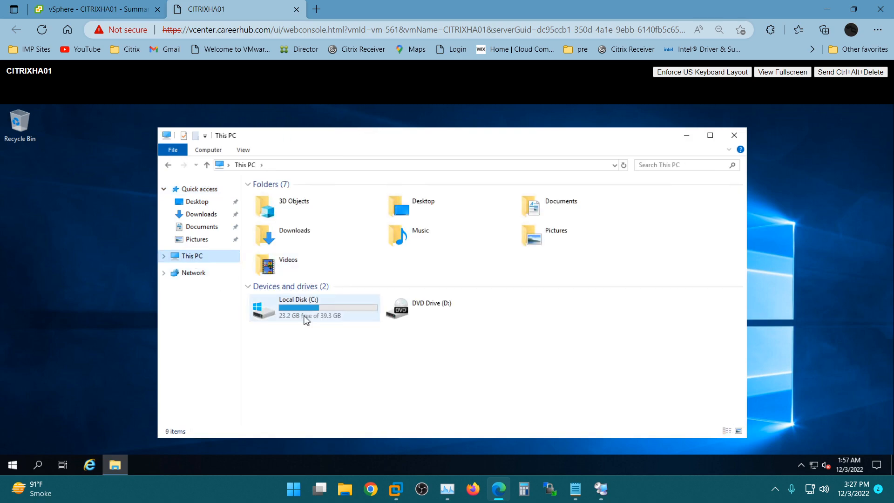
double_click(305, 320)
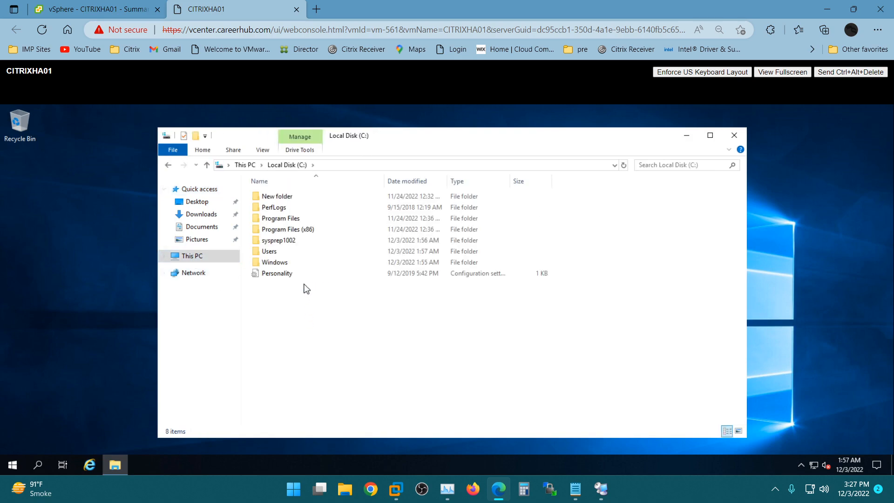
double_click(276, 197)
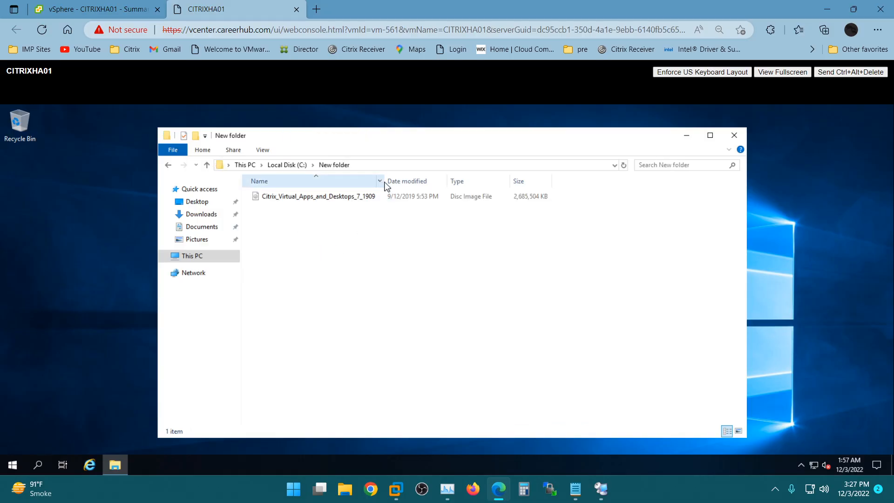
left_click(289, 200)
right_click(288, 201)
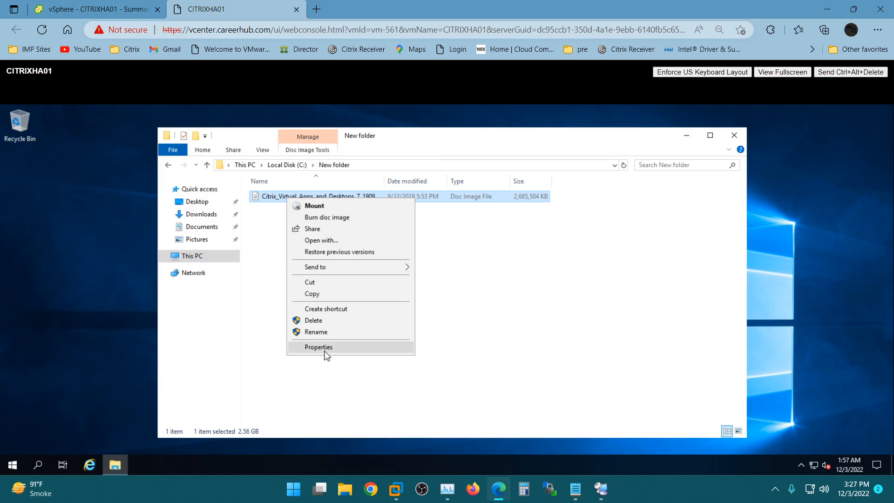
left_click(310, 206)
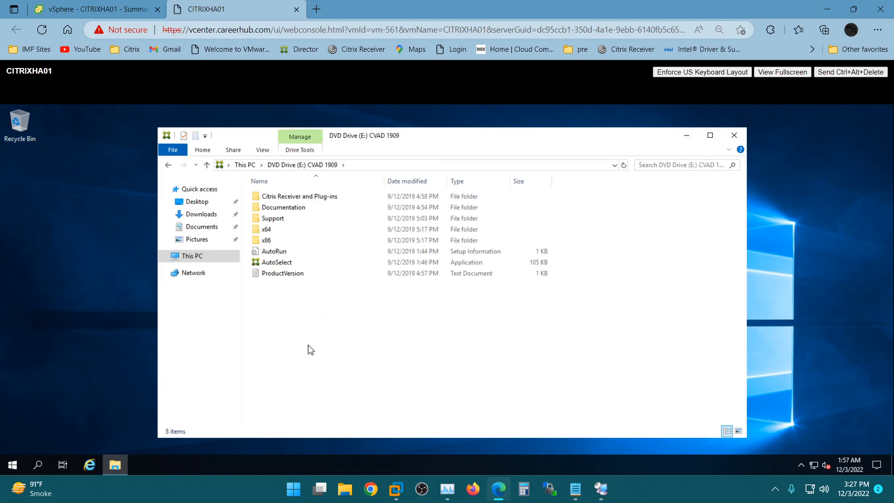
Step: Copy all contents of the mounted CVAD 1909 disc into C:\New folder
key("ctrl+a")
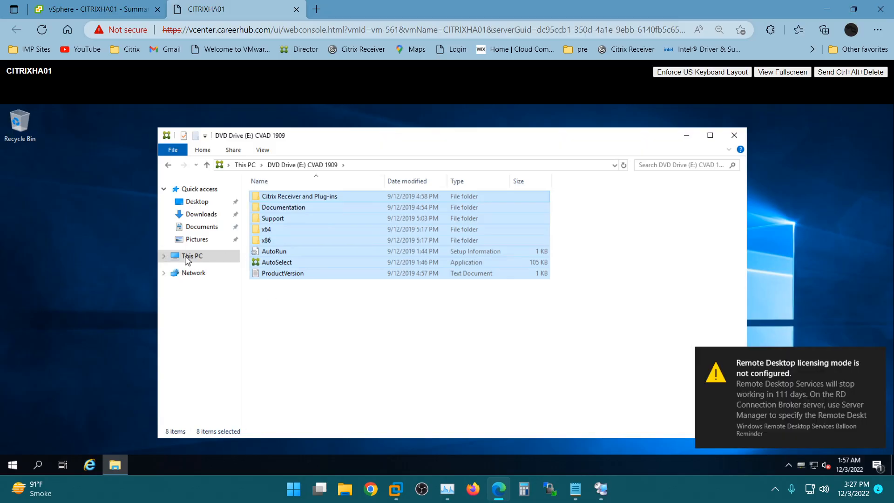
left_click(188, 256)
double_click(285, 312)
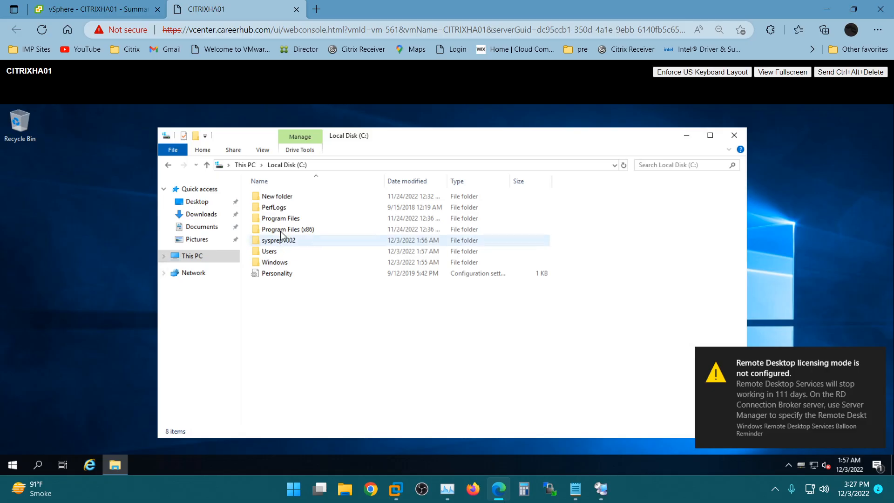
double_click(281, 196)
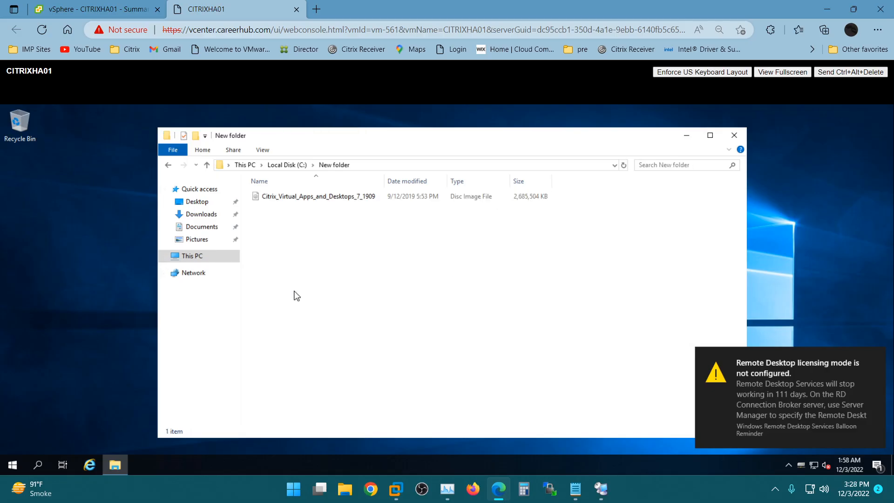
key("ctrl+v")
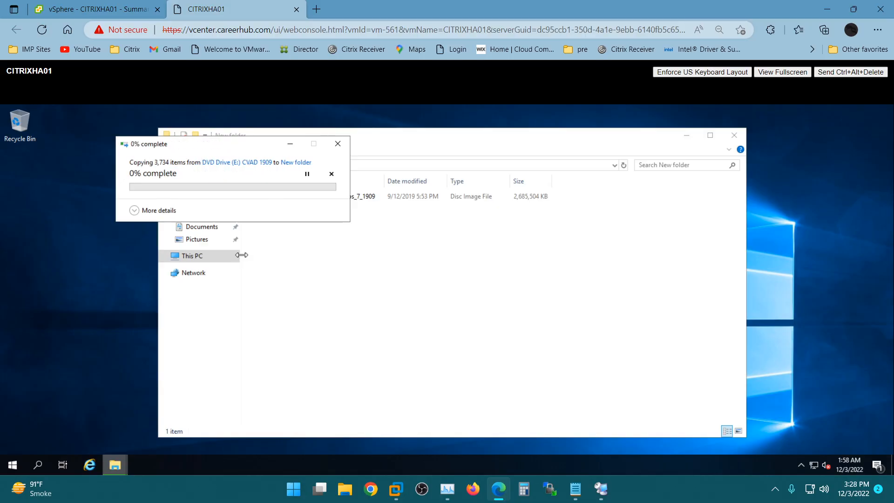
left_click(135, 210)
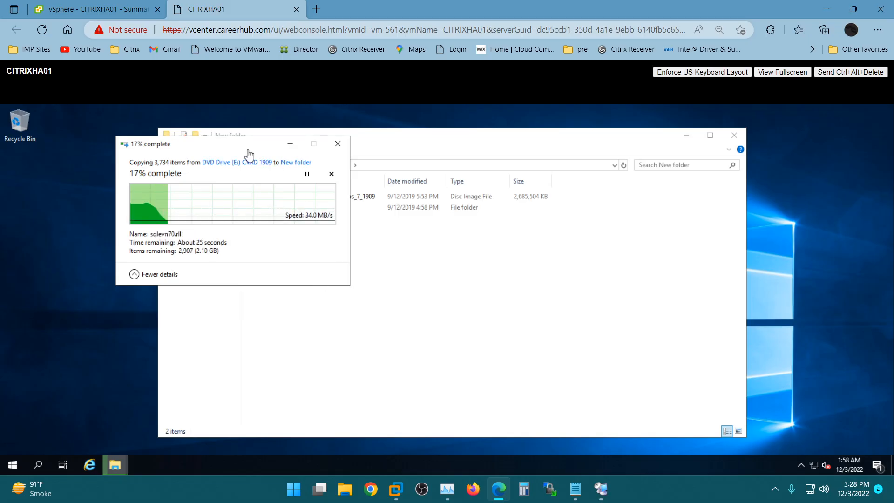
left_click_drag(236, 144, 540, 172)
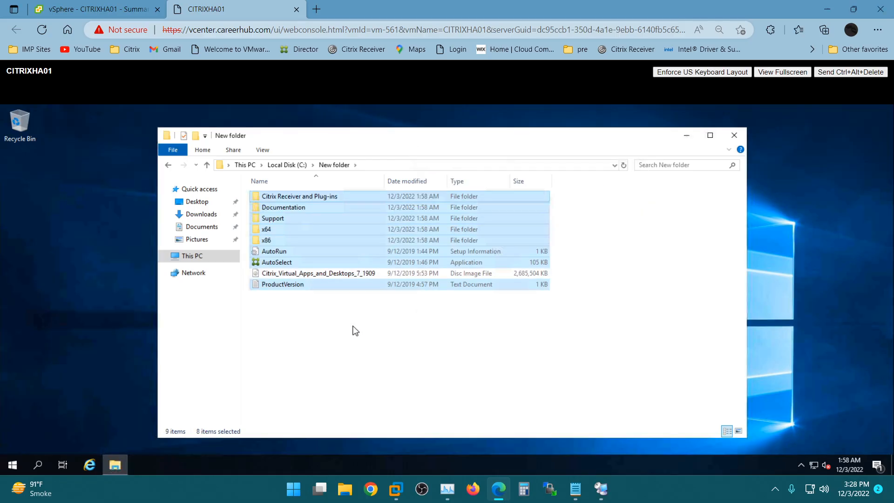
Step: Run AutoSelect as administrator, choose Delivery Controller, and accept the pending restart
left_click(317, 311)
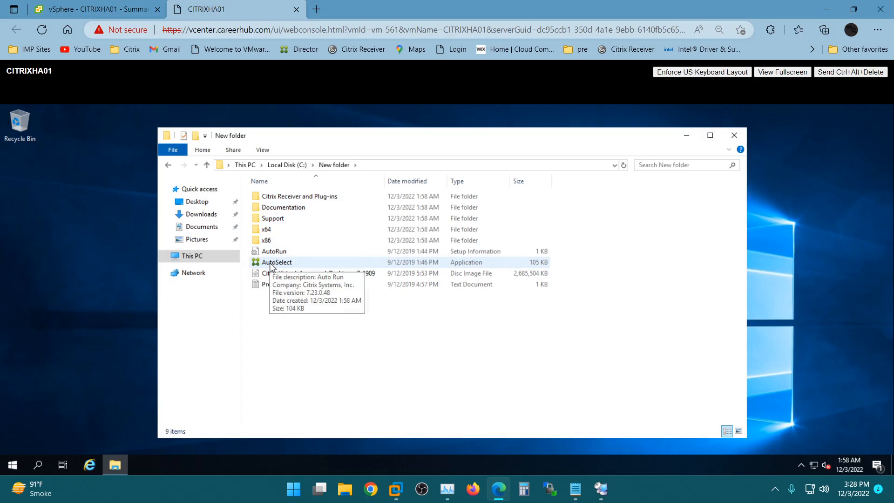
left_click(273, 266)
double_click(274, 264)
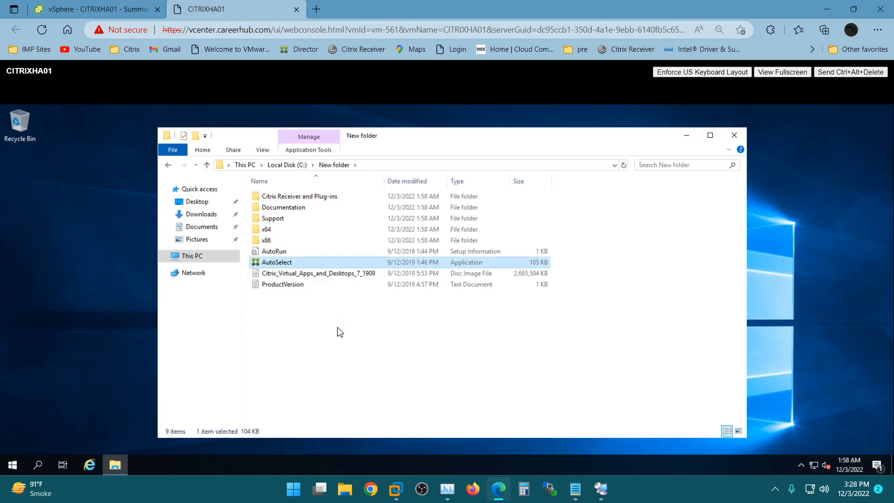
left_click(379, 361)
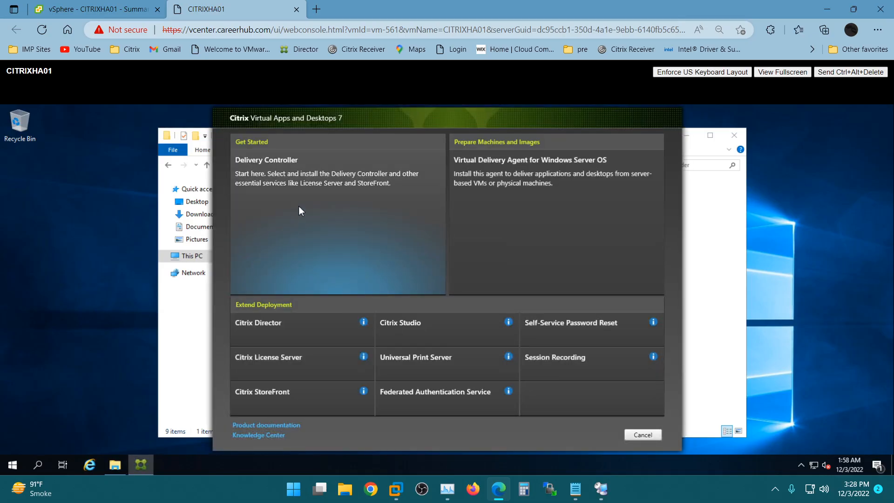
left_click(299, 207)
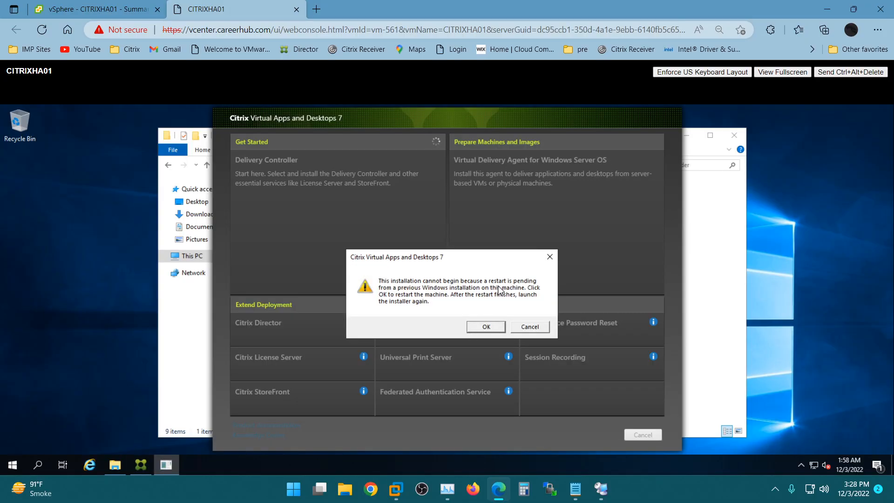
left_click(476, 328)
left_click(572, 303)
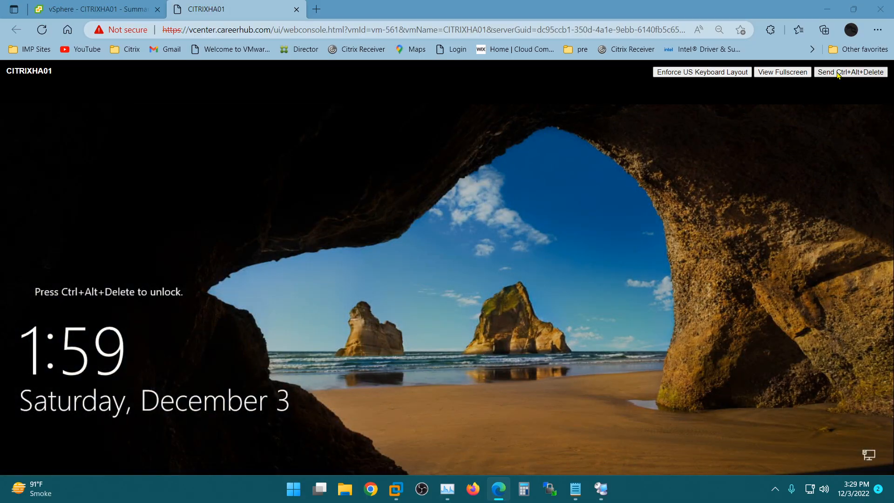
Step: Sign in to Windows on CITRIXHA01 with the administrator account's user name and password
left_click(838, 72)
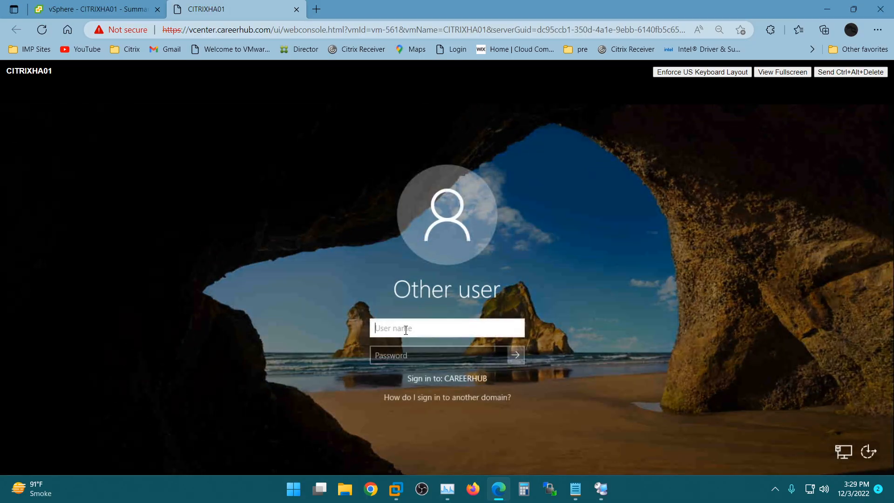
type("admin")
key("Tab")
type("********")
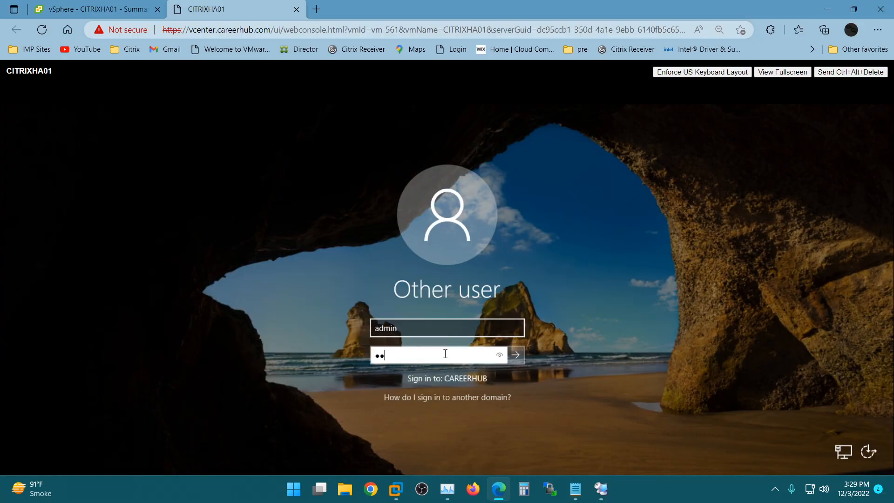
key("Return")
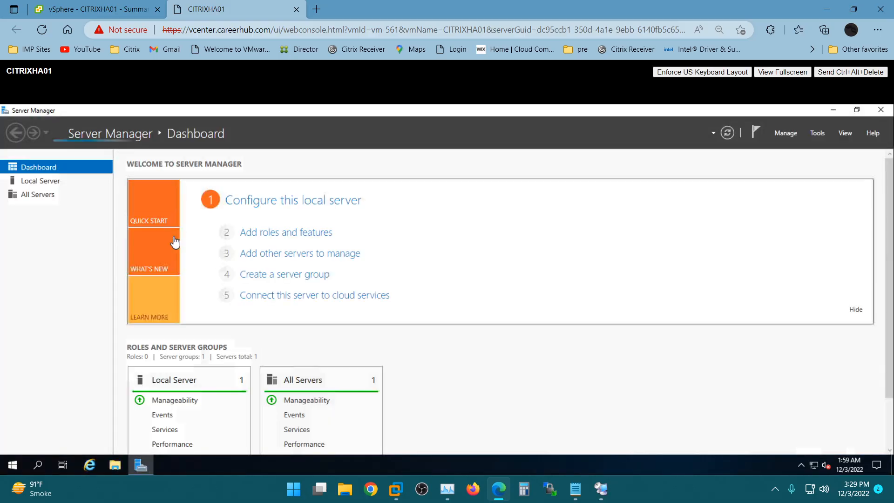
Step: Run AutoSelect from C:\New folder, approve UAC, then minimize File Explorer and Server Manager
left_click(116, 465)
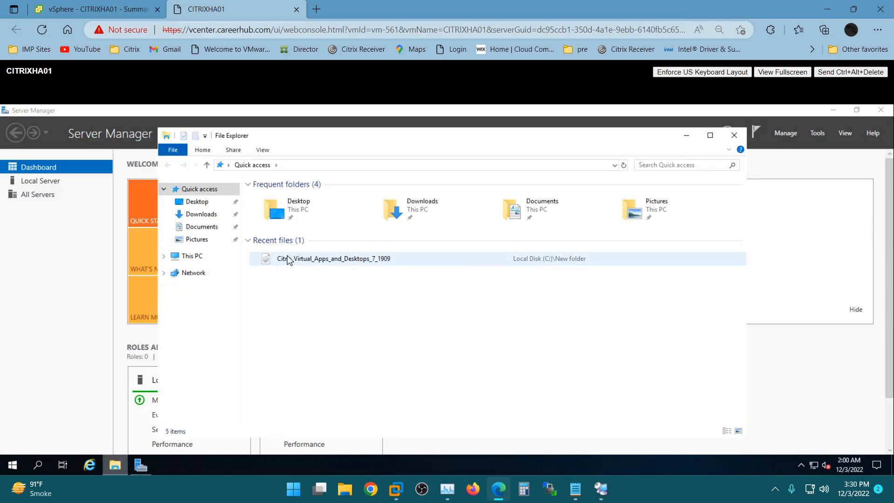
left_click(184, 256)
double_click(311, 313)
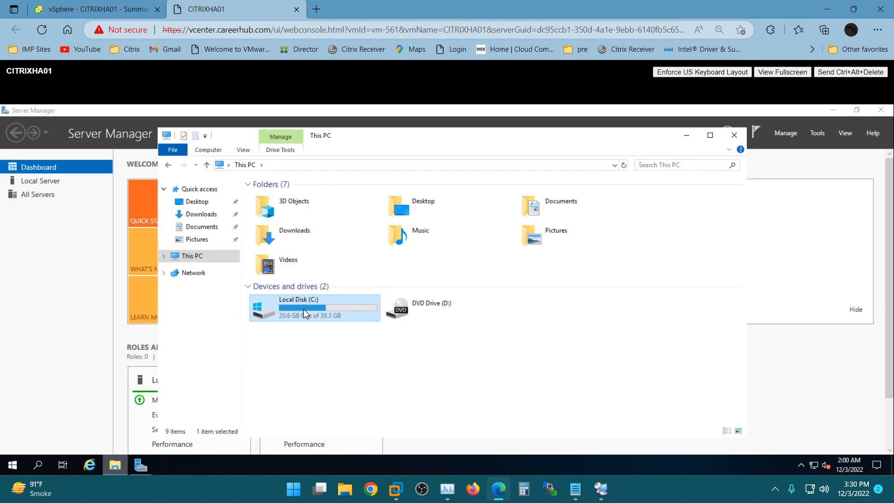
left_click(277, 199)
double_click(278, 199)
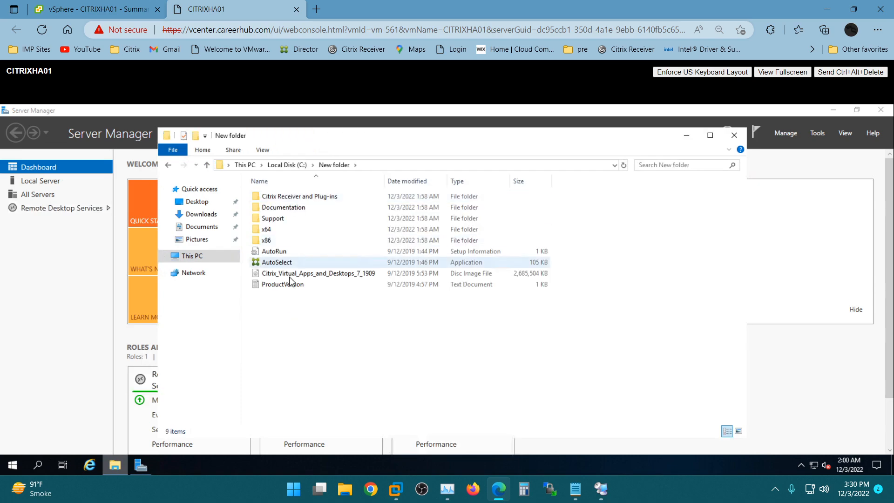
double_click(325, 306)
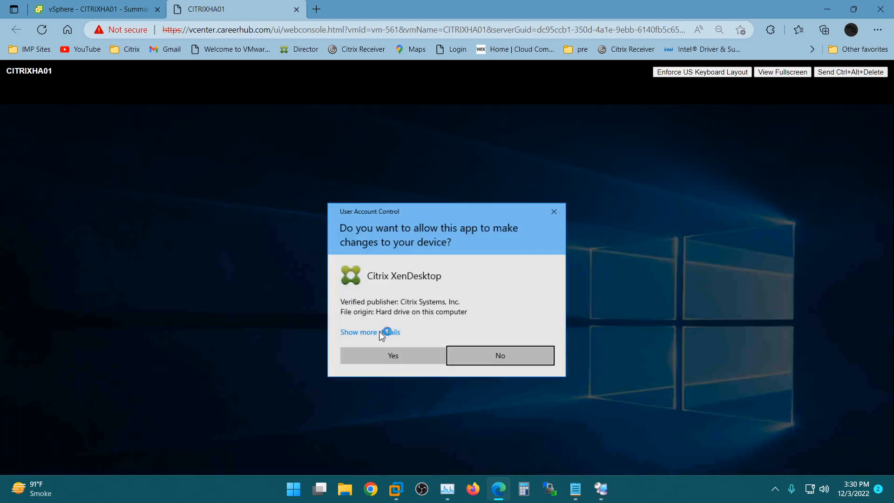
left_click(383, 358)
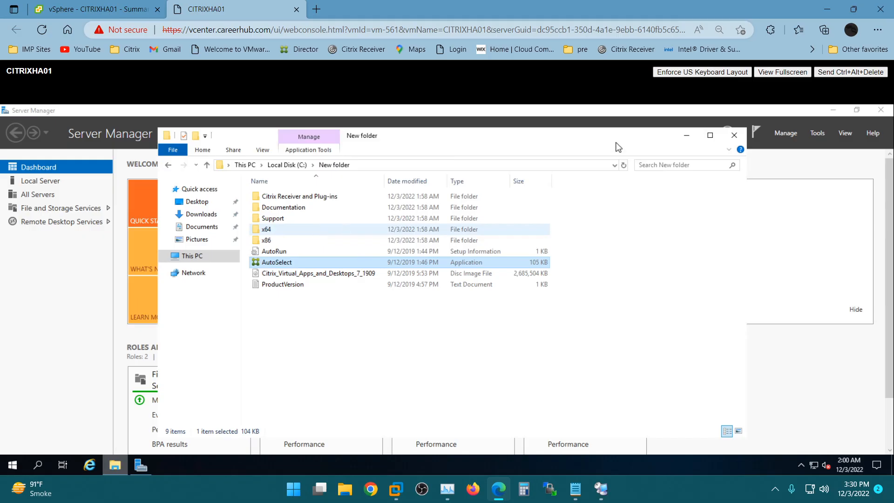
left_click(686, 135)
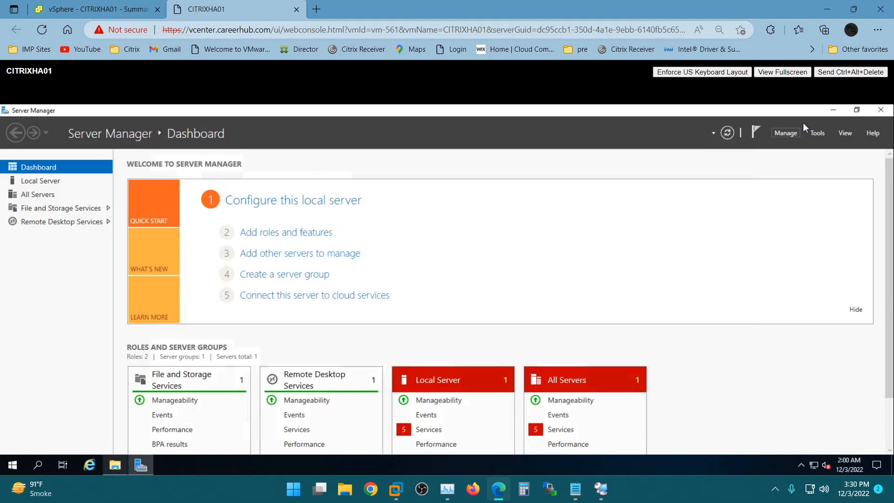
left_click(838, 110)
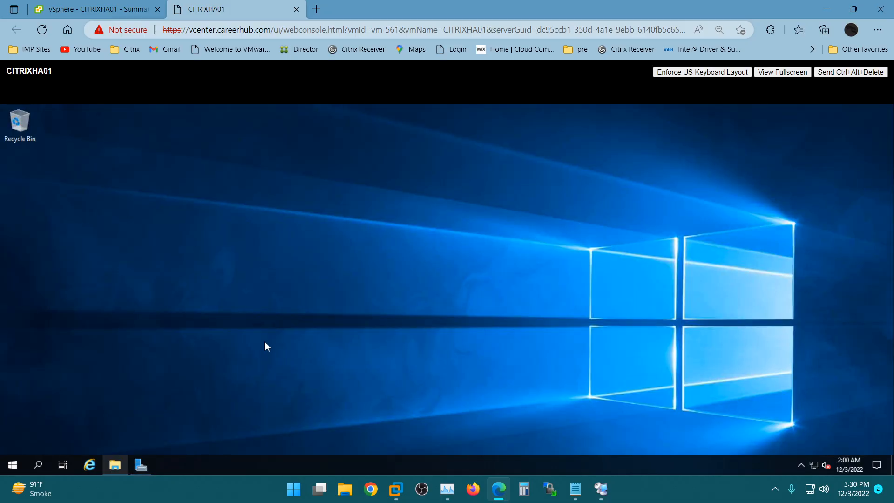
Step: Open Task Manager from the taskbar with More details expanded, listing apps and background processes
right_click(261, 463)
left_click(275, 409)
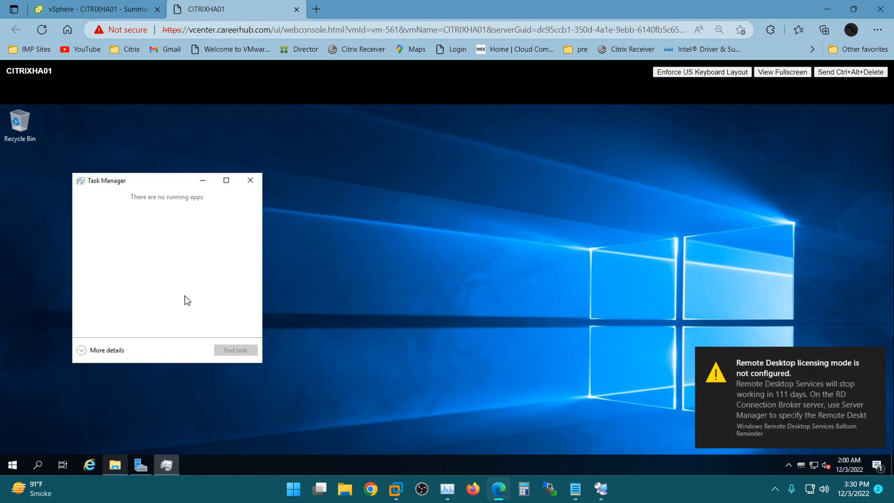
left_click(80, 352)
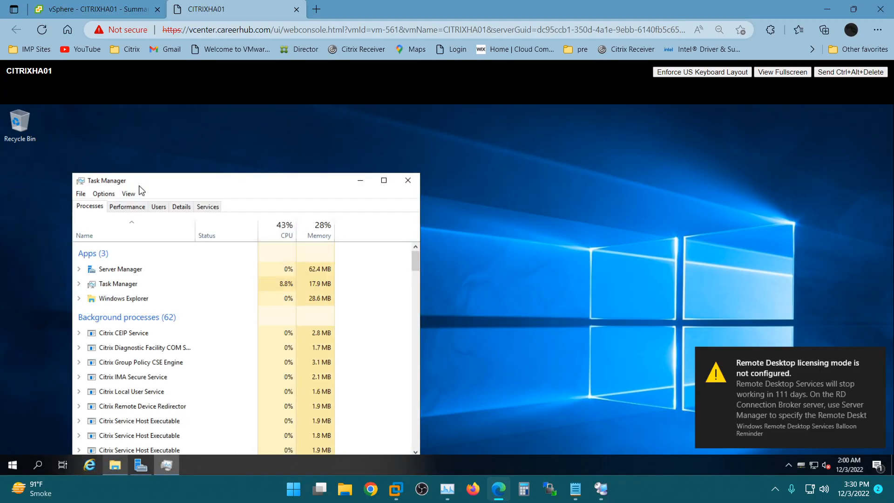
double_click(139, 183)
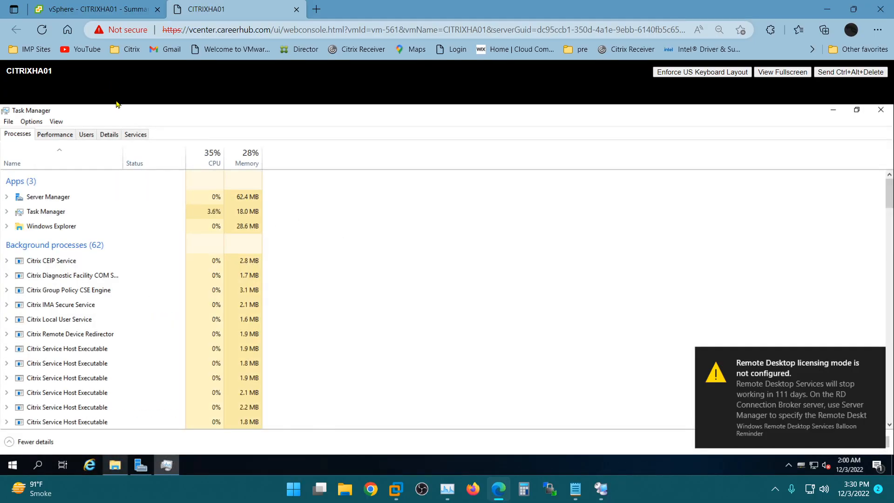
double_click(135, 111)
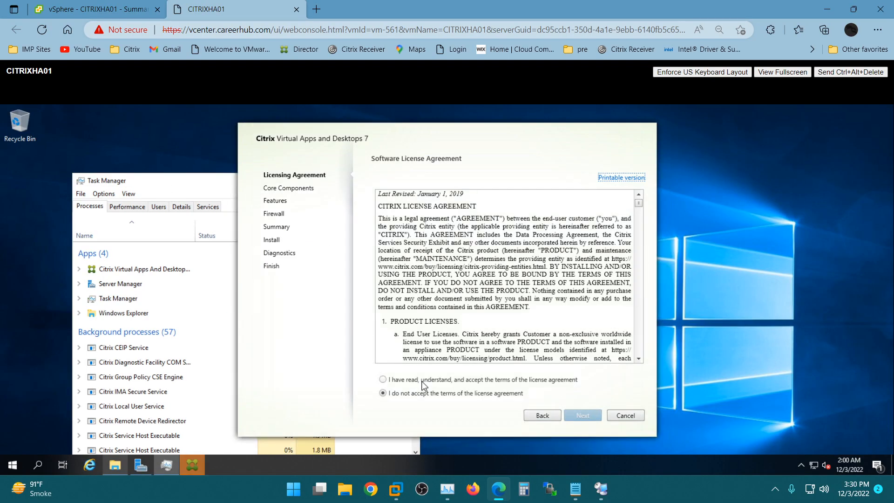
Step: Accept the Citrix license agreement terms and proceed to the Core Components page
left_click(425, 379)
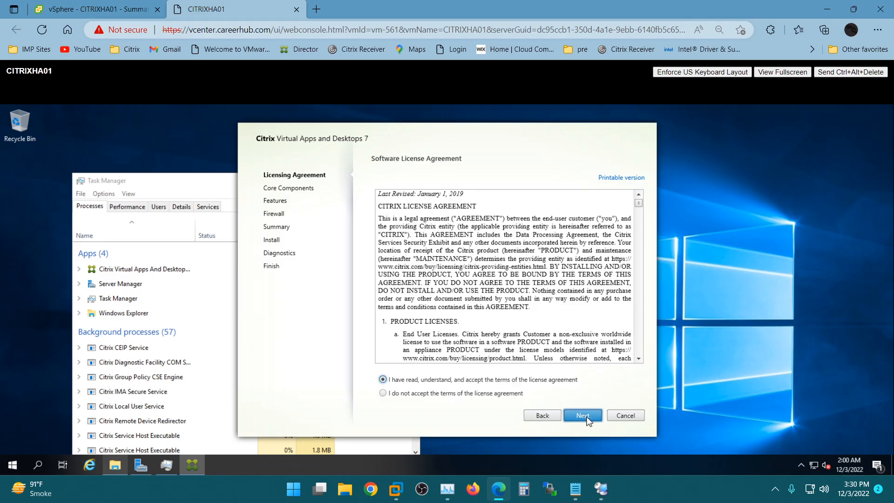
left_click(583, 416)
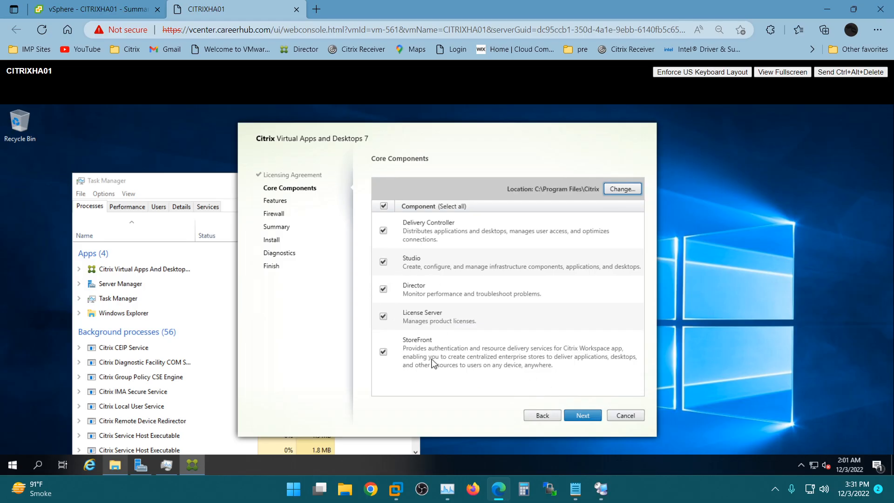
Step: Uncheck License Server in Core Components, close Task Manager, and move the installer window up-left
left_click(382, 317)
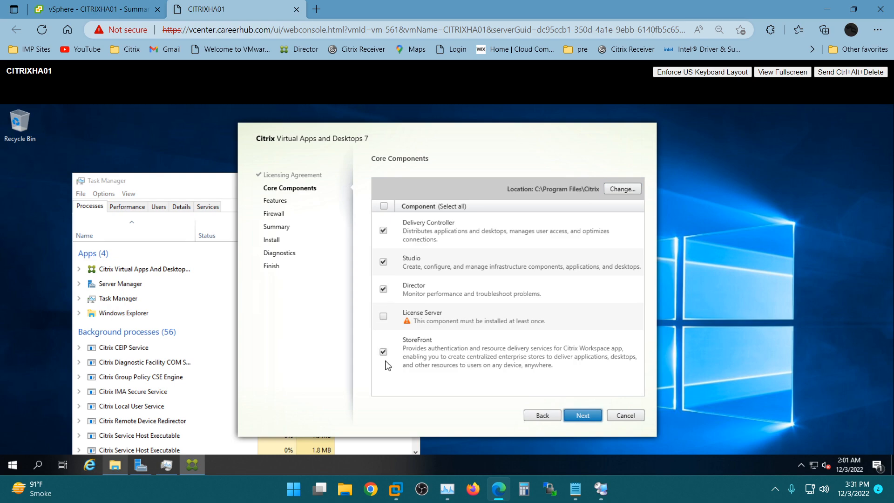
left_click(204, 186)
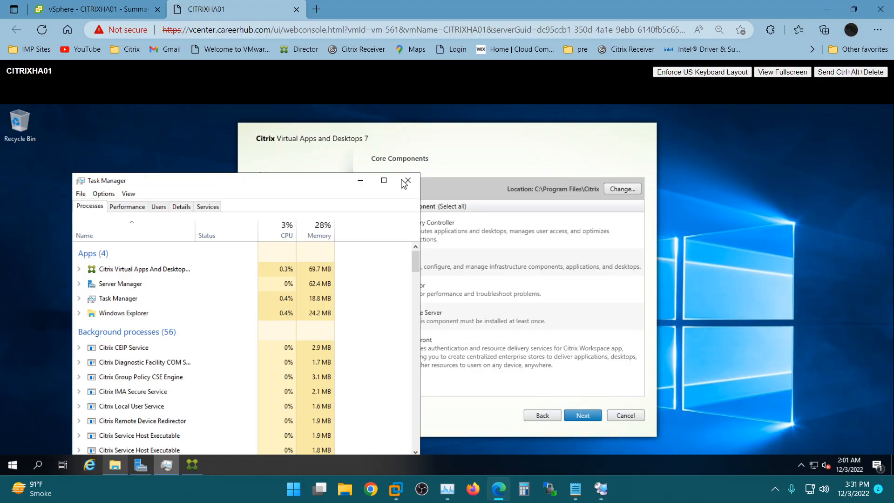
left_click(405, 182)
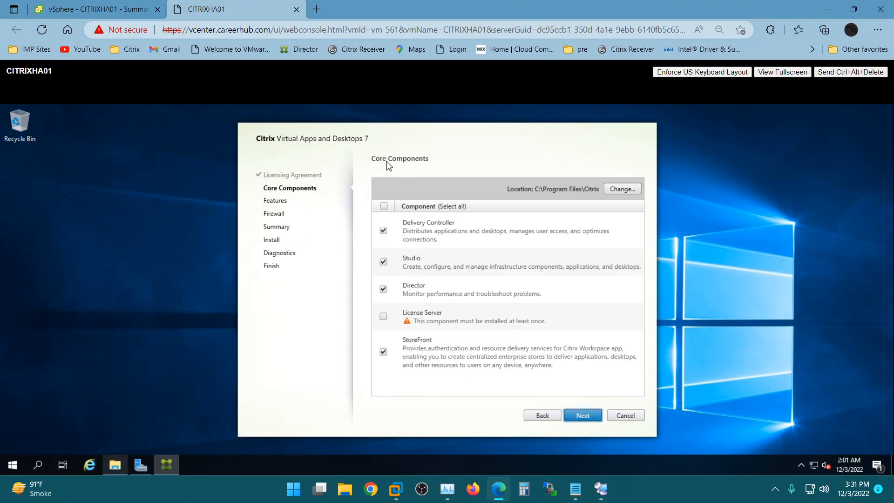
left_click_drag(356, 135, 272, 123)
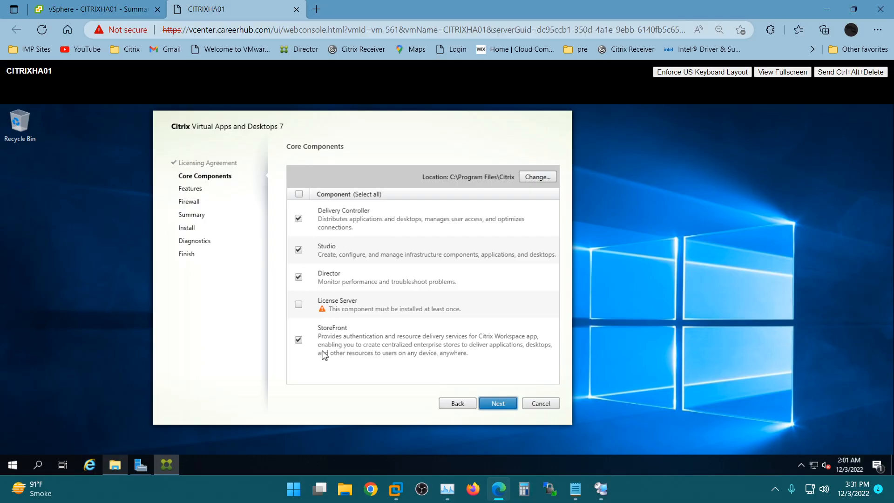
Step: Keep default Features and Firewall ports (80, 89, 443) and review the Summary list
left_click(497, 403)
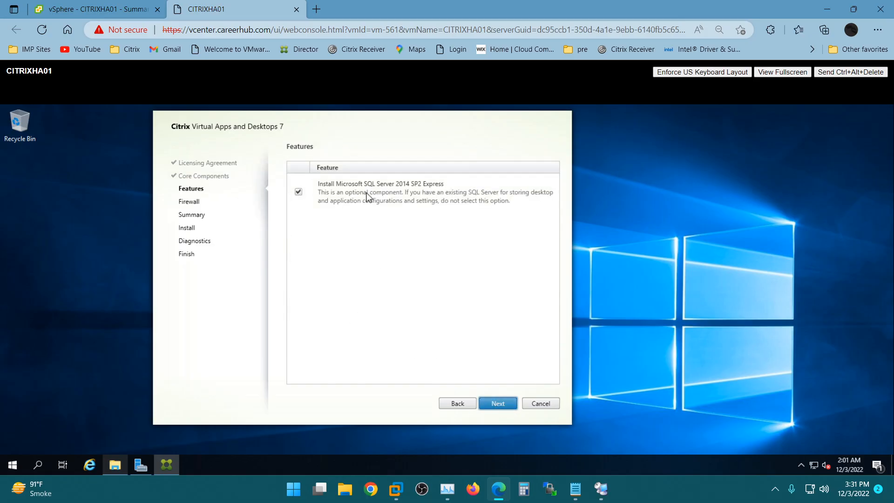
left_click(492, 404)
left_click(507, 404)
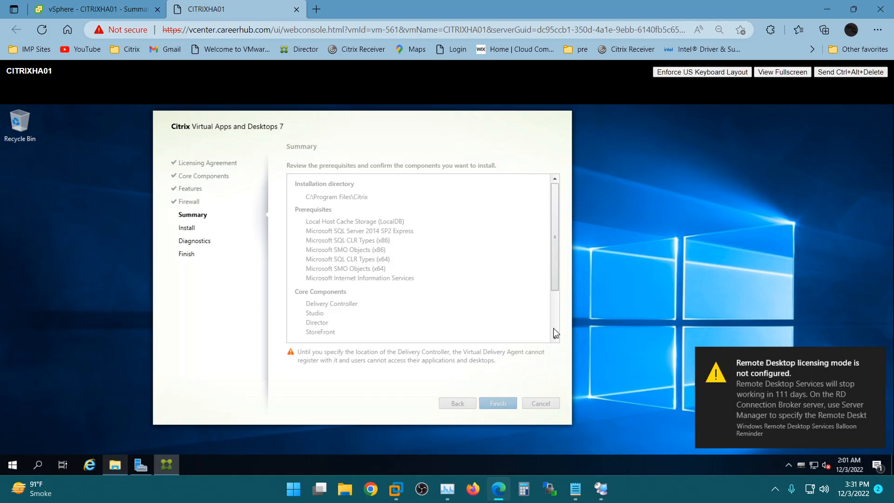
scroll(553, 328, "down", 1)
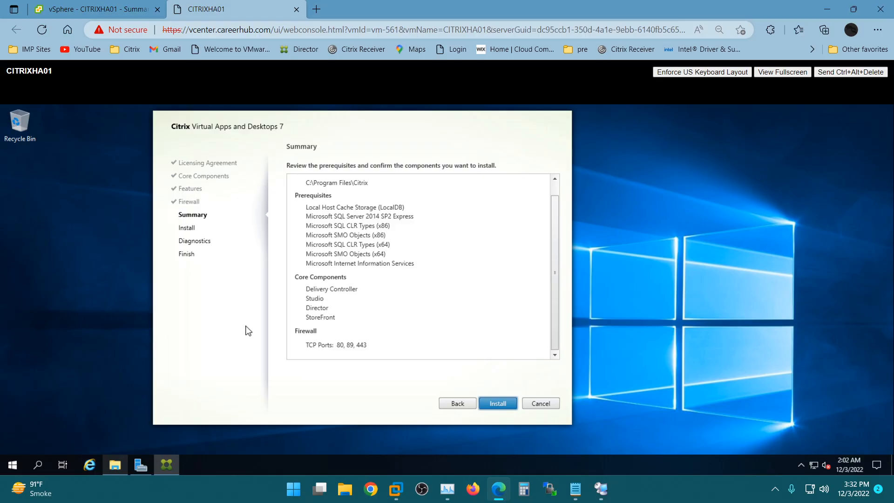
scroll(435, 263, "up", 1)
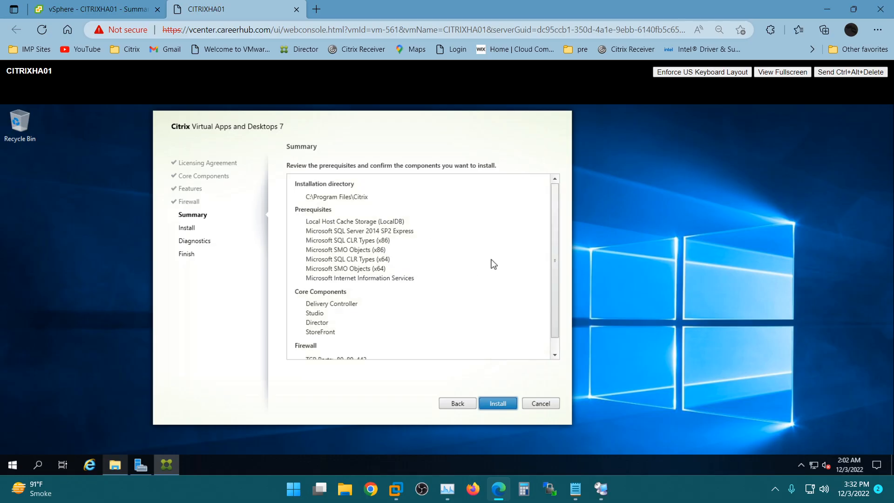
Step: Start the installation from the Summary page and wait for the restart-required prompt
left_click(507, 406)
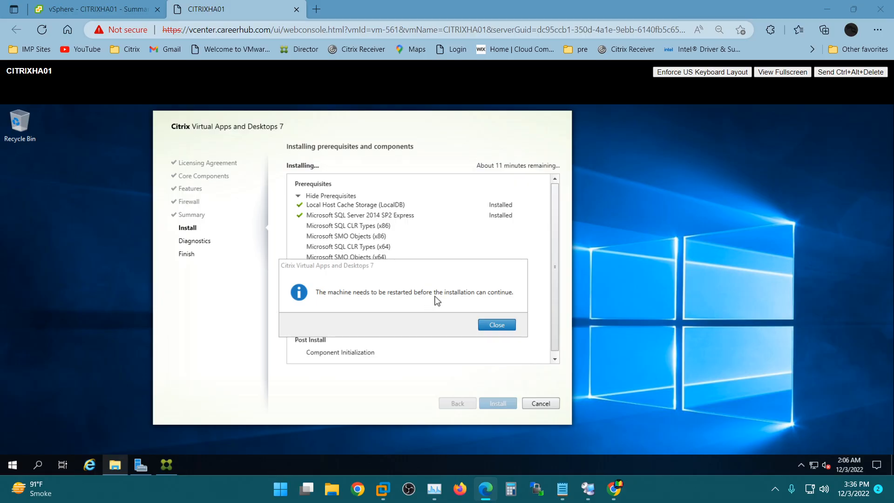
left_click(493, 325)
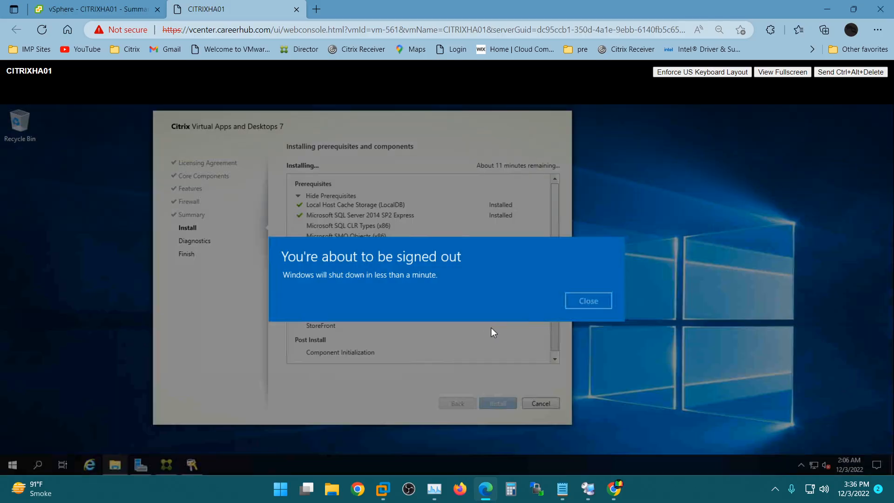
left_click(589, 303)
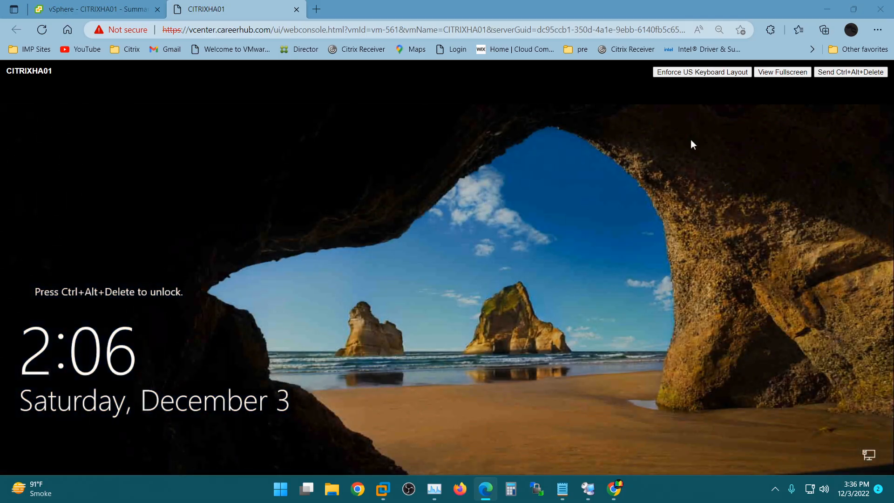
left_click(850, 72)
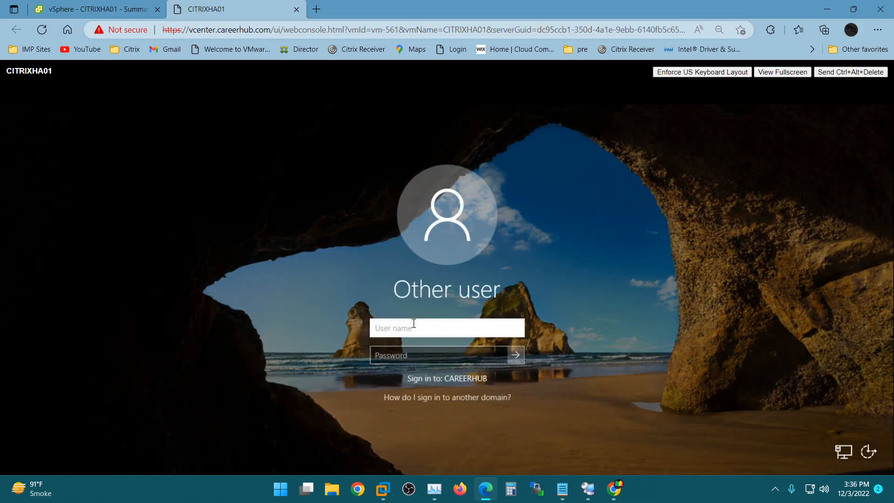
type("admin")
key("Tab")
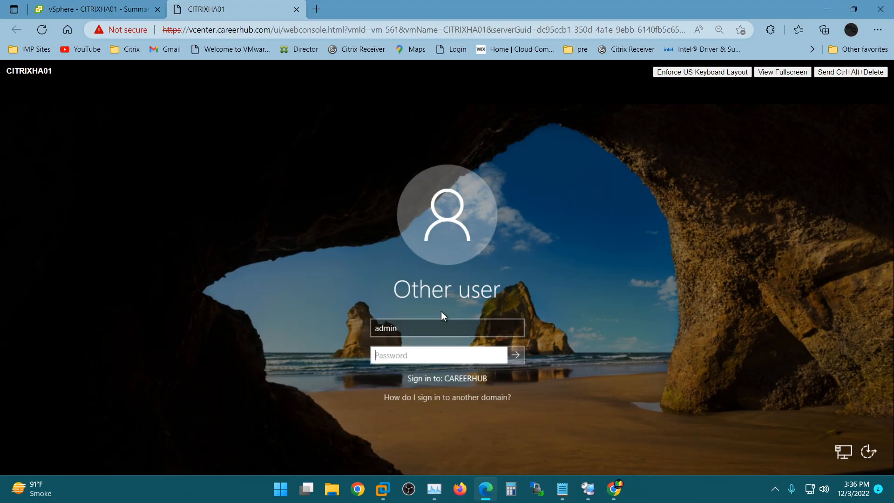
type("••••••••")
key("Return")
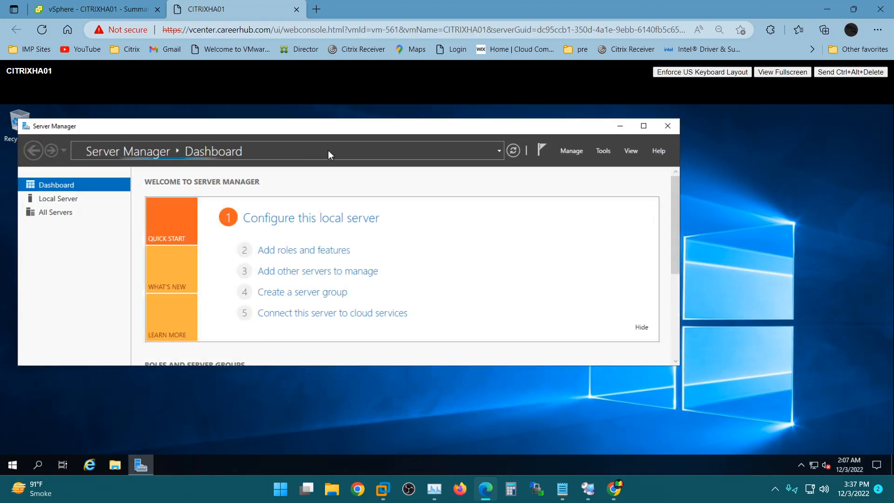
Step: Move Server Manager and the Citrix installer aside while installation runs to the Diagnostics page
left_click_drag(163, 124, 190, 125)
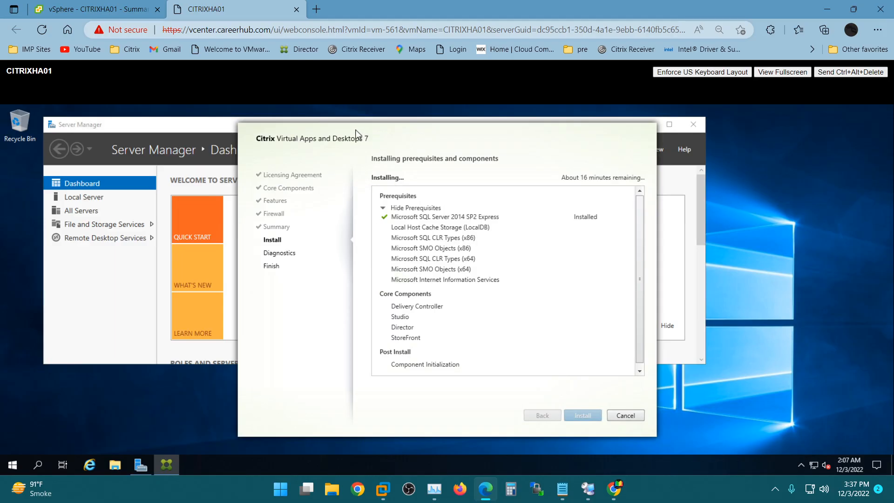
left_click_drag(361, 132, 235, 124)
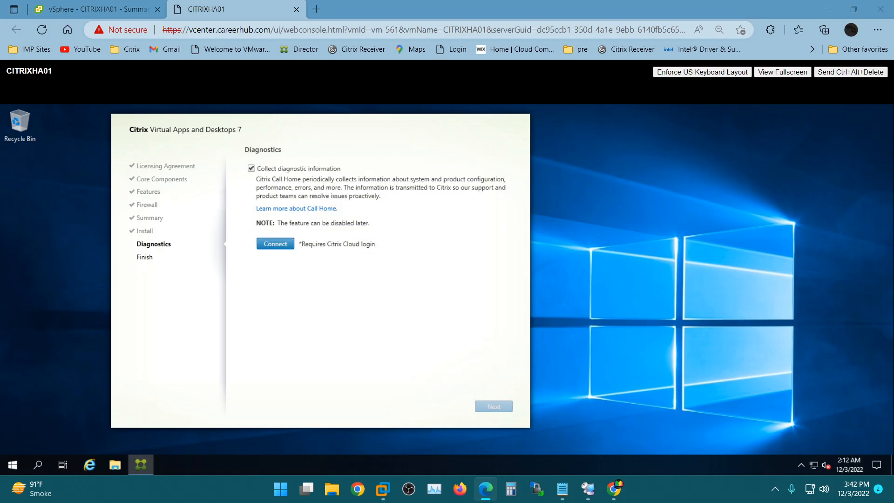
Step: Turn off diagnostic information collection and finish the install with Launch Studio checked
left_click(251, 169)
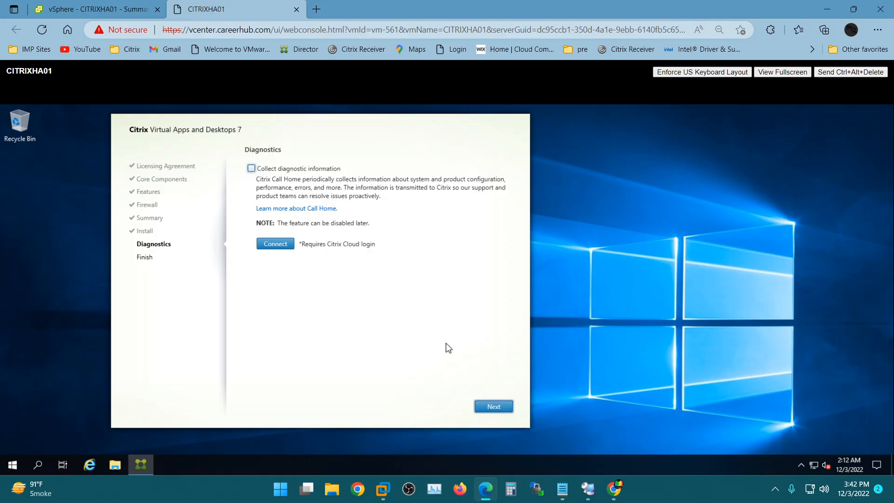
left_click(497, 410)
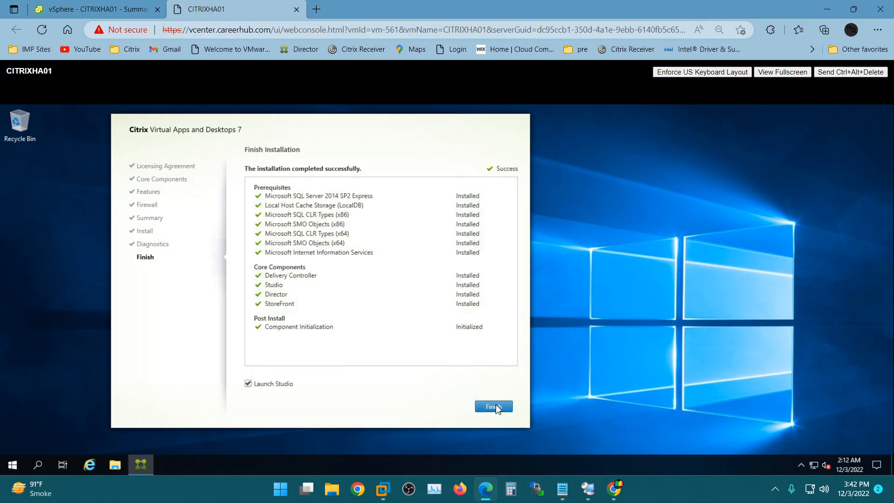
left_click(487, 408)
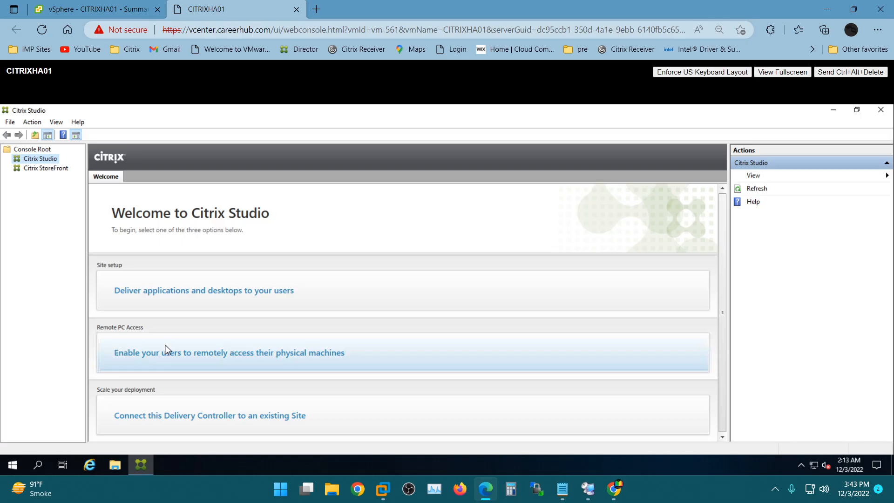
Step: Choose 'Connect this Delivery Controller to an existing Site', then switch to Remote Desktop Connection Manager
left_click(186, 420)
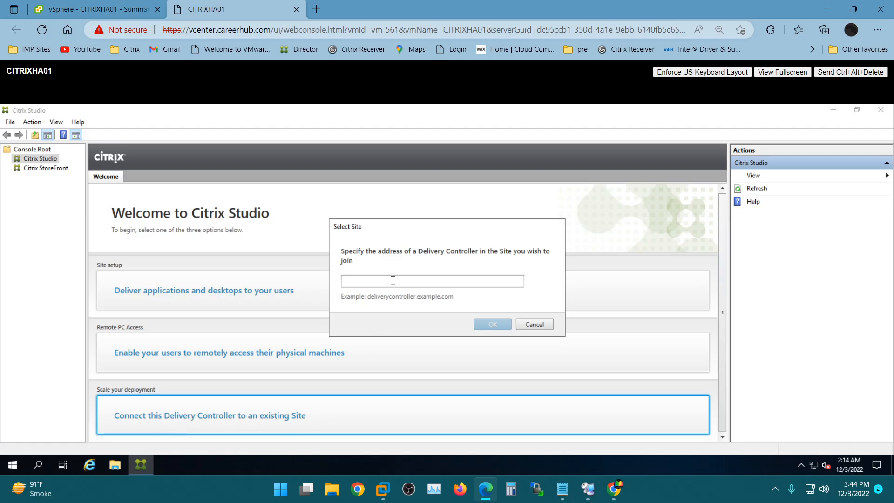
key("alt+Tab")
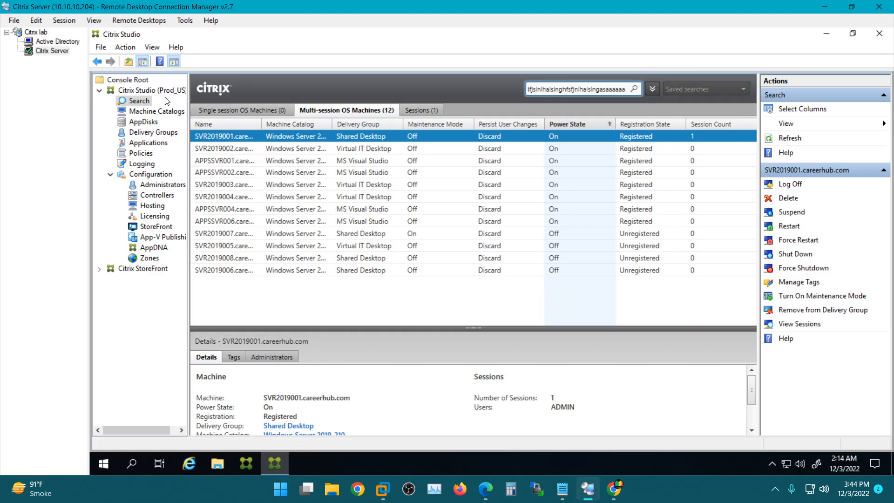
Step: Read the full computer name CITRIX01.careerhub.com from This PC Properties, then return to Select Site
left_click(217, 464)
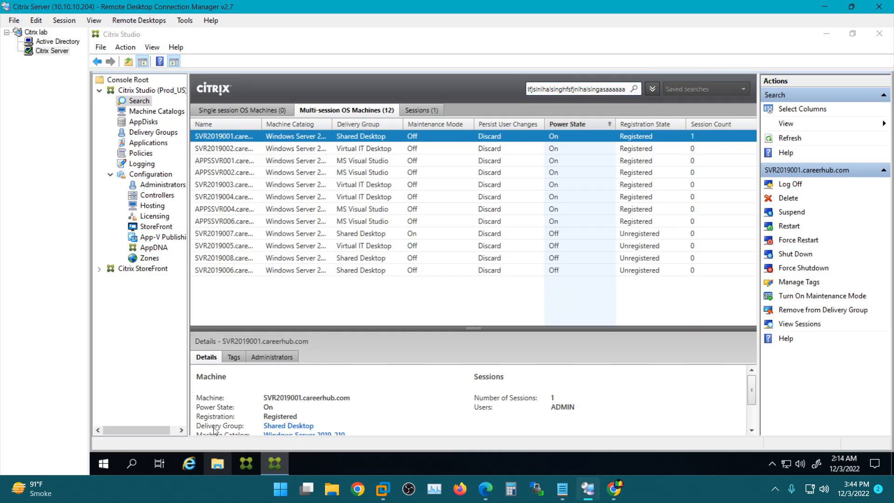
left_click(207, 242)
right_click(207, 242)
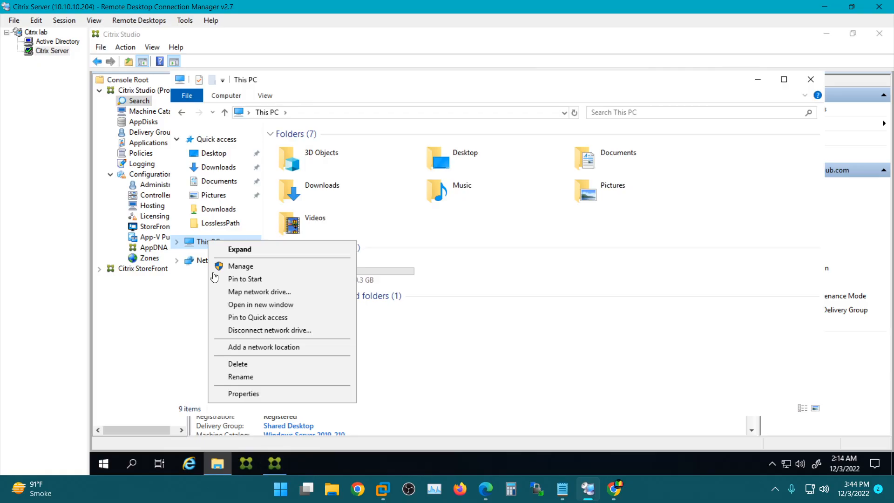
left_click(260, 395)
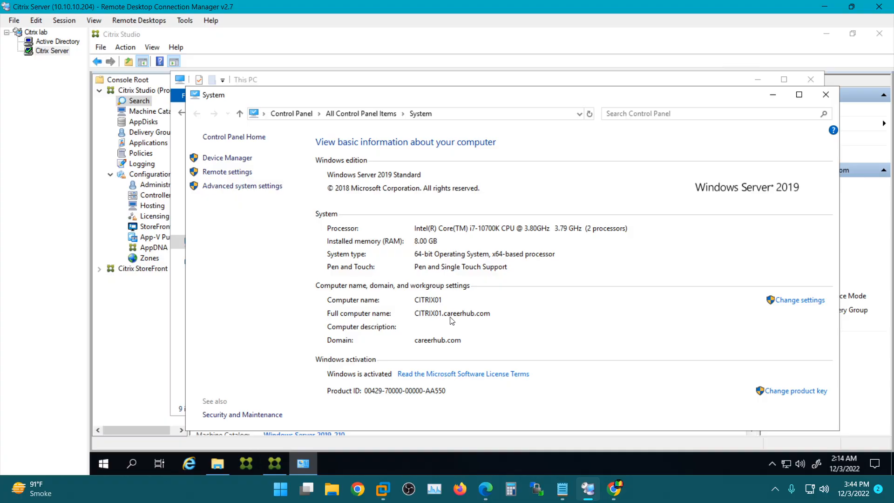
left_click(586, 491)
left_click(387, 280)
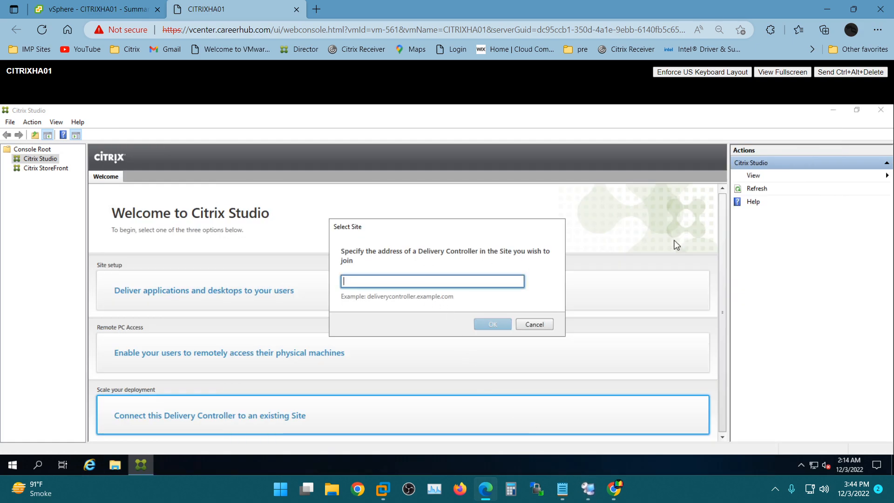
Step: Enter citrix01.careerhub.com in the Select Site address box and select the whole address
type("citrix01.care")
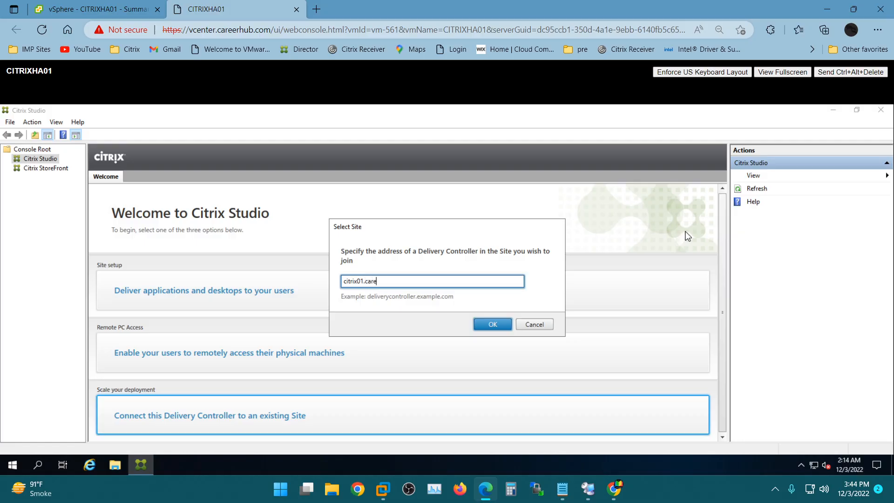
type("erhub.com")
left_click_drag(416, 284, 361, 294)
double_click(349, 279)
key("ctrl+a")
key("ctrl+c")
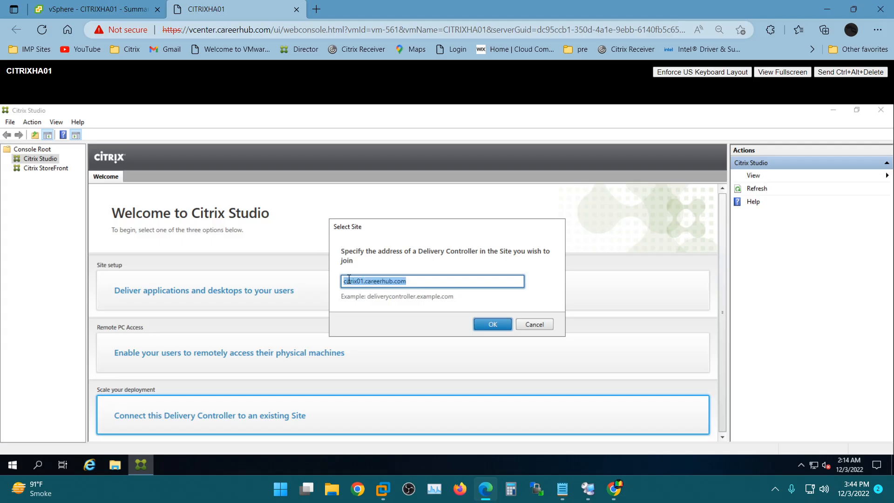
Step: Ping citrix01.careerhub.com from a Command Prompt, confirming replies from 10.10.10.204 with no loss
left_click(9, 467)
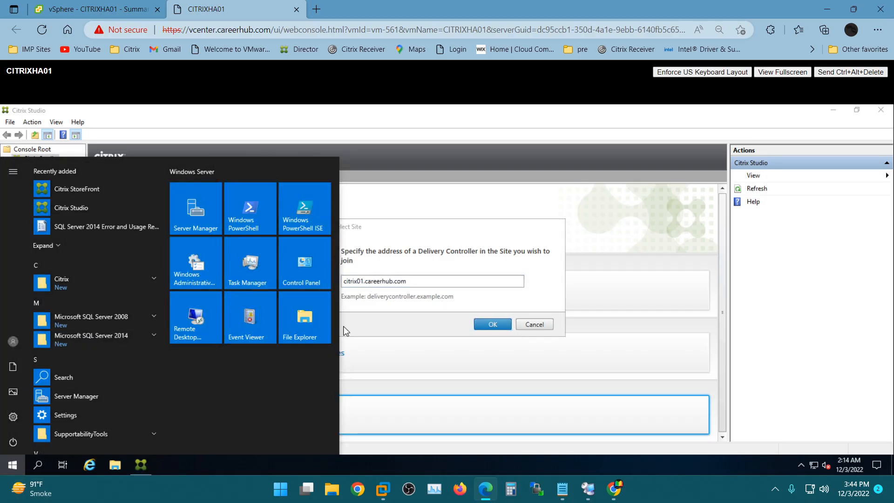
type("cmd")
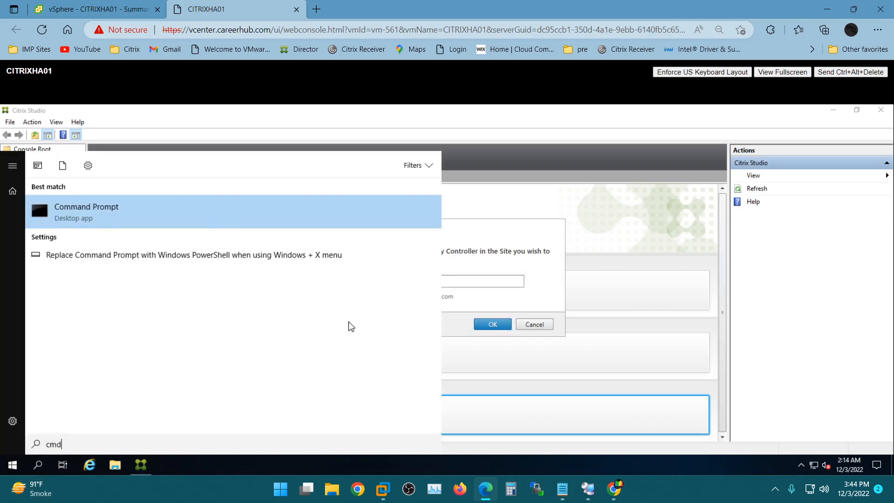
key("Return")
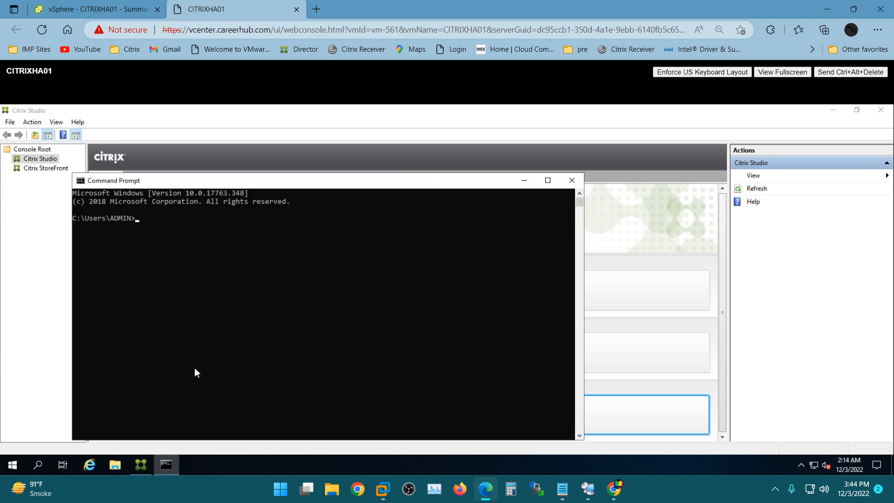
type("ping citrix01.careerhub.com")
key("Return")
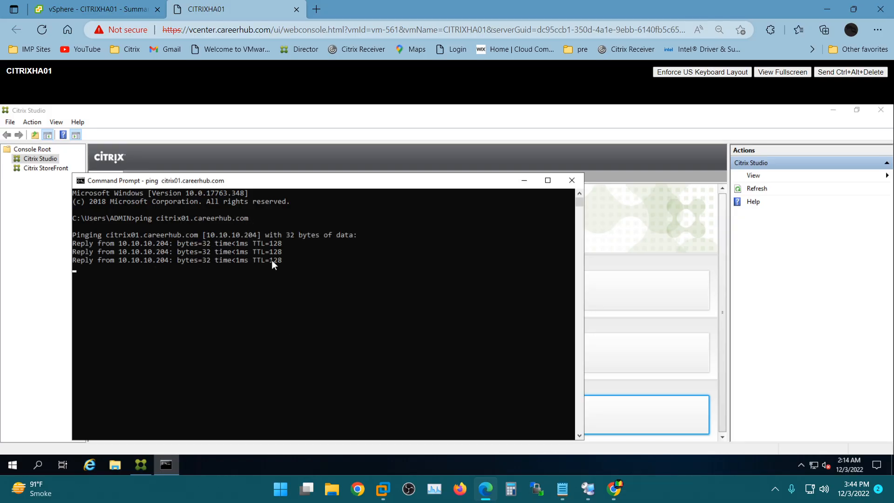
right_click(383, 240)
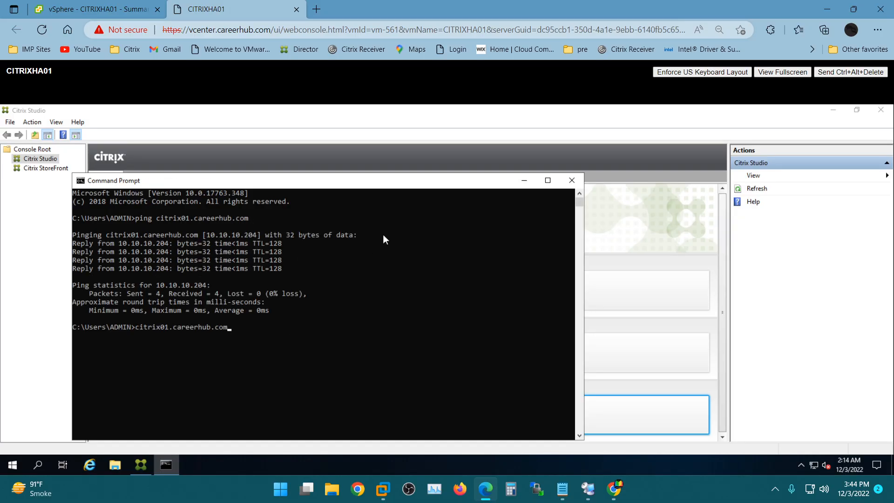
left_click(524, 180)
Step: Submit citrix01.careerhub.com, close the insufficient-permissions error, and cancel the Site join
left_click(488, 323)
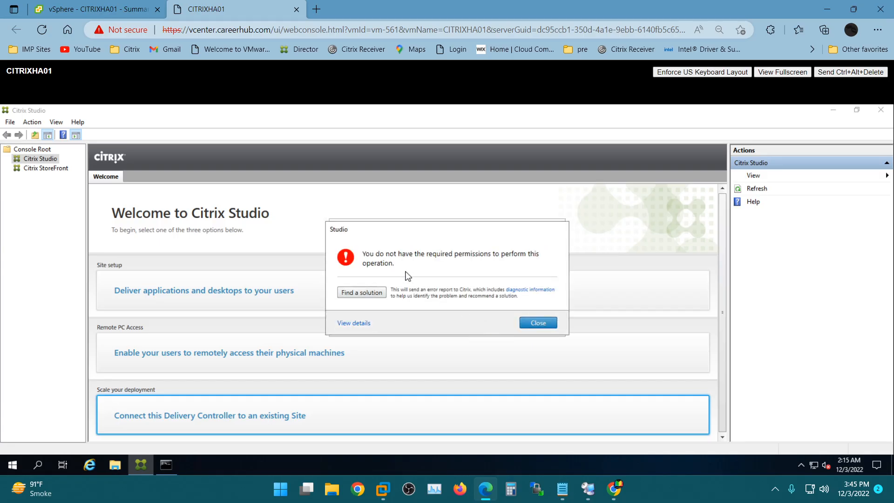
left_click(533, 323)
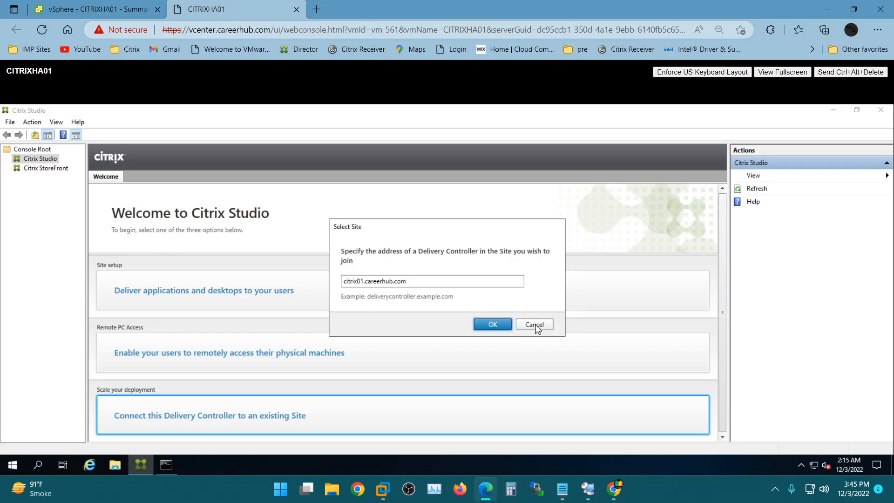
left_click(538, 326)
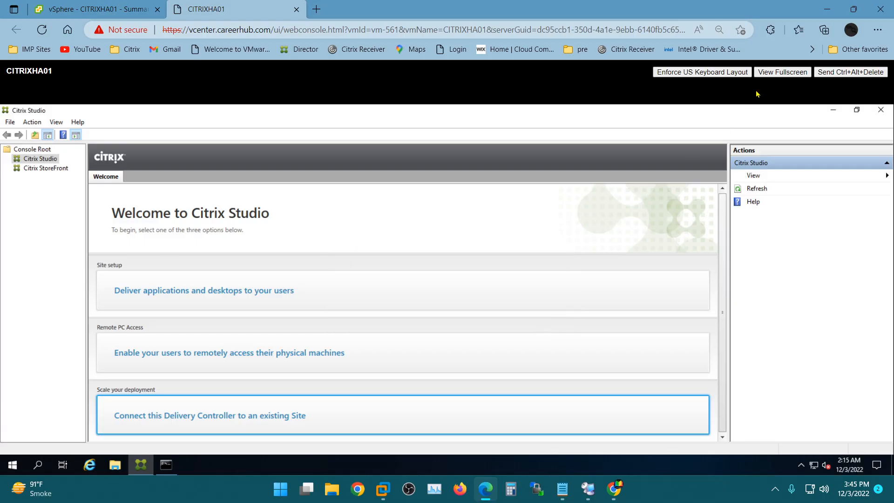
Step: Close the current Citrix Studio window
left_click(880, 110)
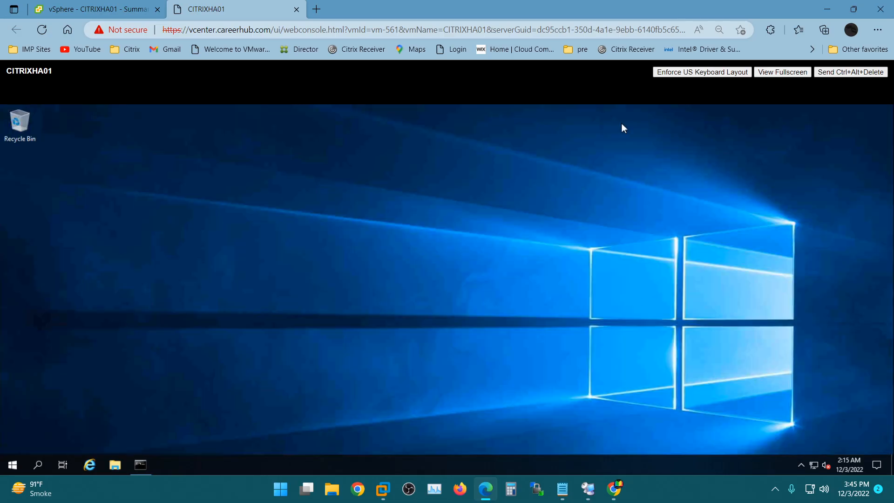
right_click(16, 467)
mouse_move(115, 434)
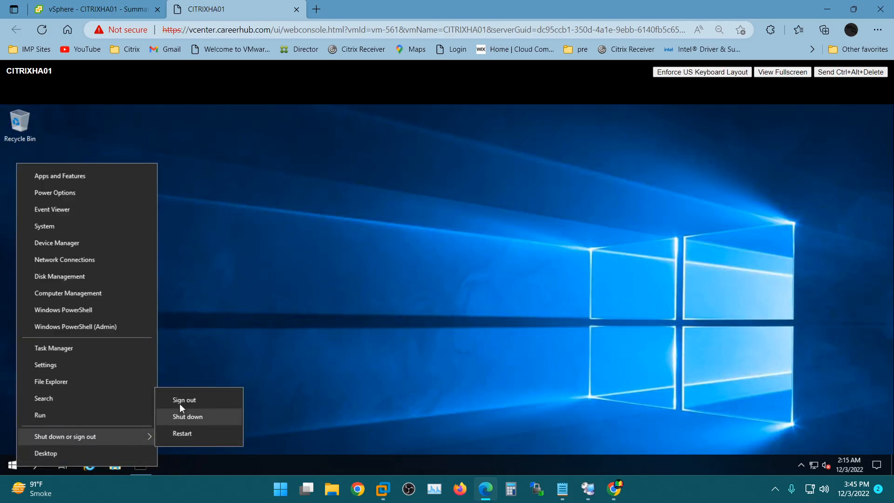
left_click(267, 289)
Step: Relaunch Citrix Studio from the Start menu Citrix folder under an alternate admin account's credentials
left_click(10, 466)
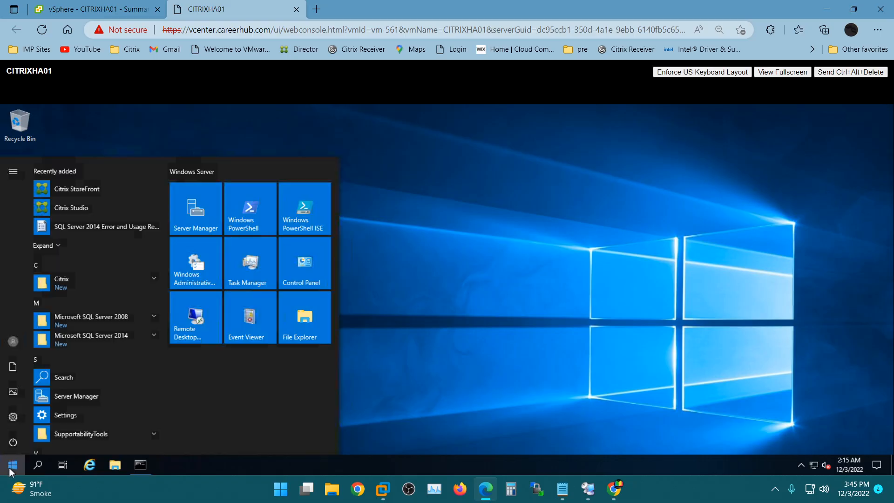
right_click(66, 205)
mouse_move(169, 236)
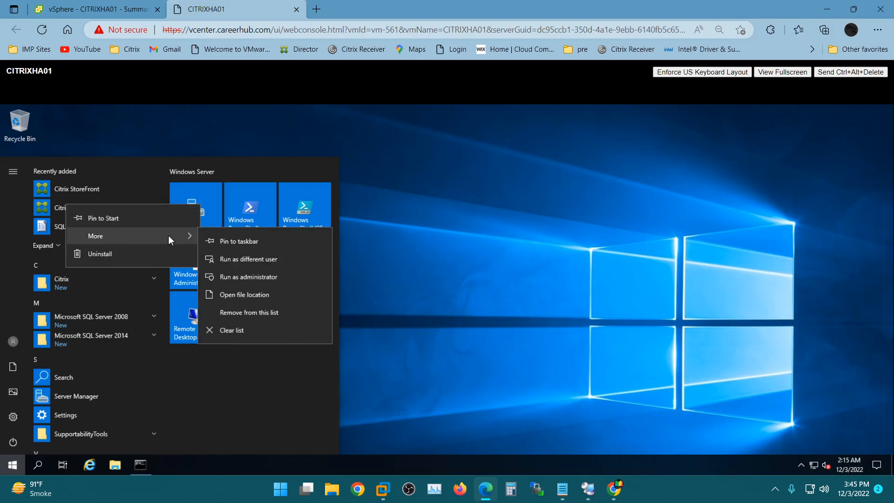
left_click(251, 297)
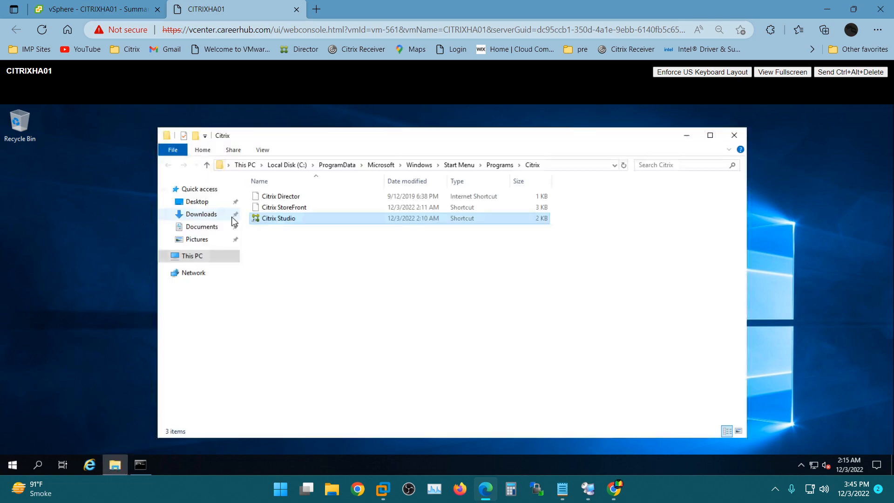
right_click(286, 228, "shift")
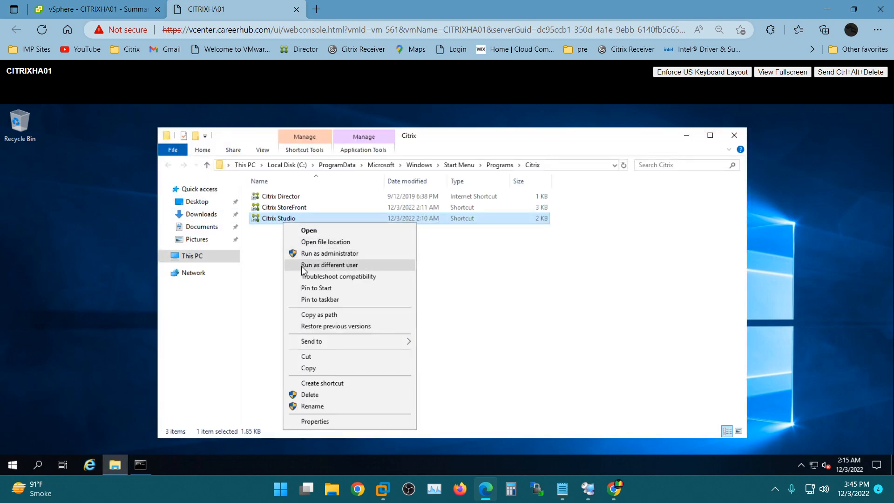
left_click(319, 269)
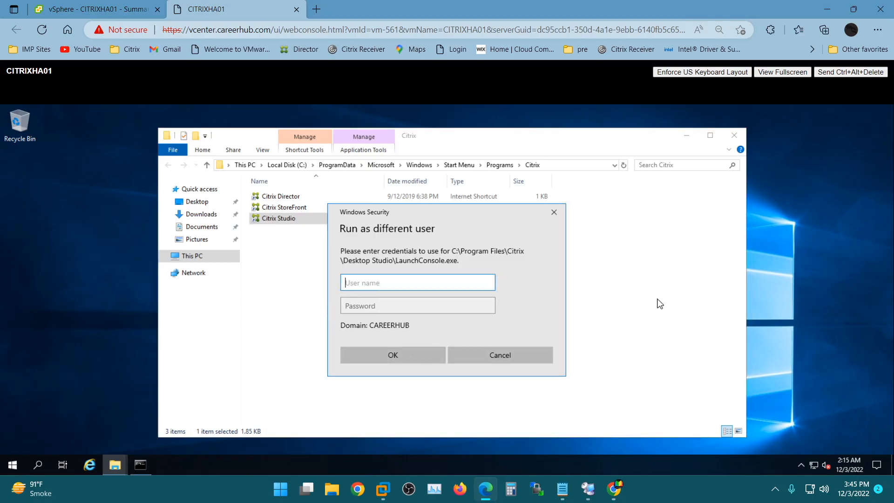
type("citrixadmin")
key("Tab")
type("Password1")
key("Return")
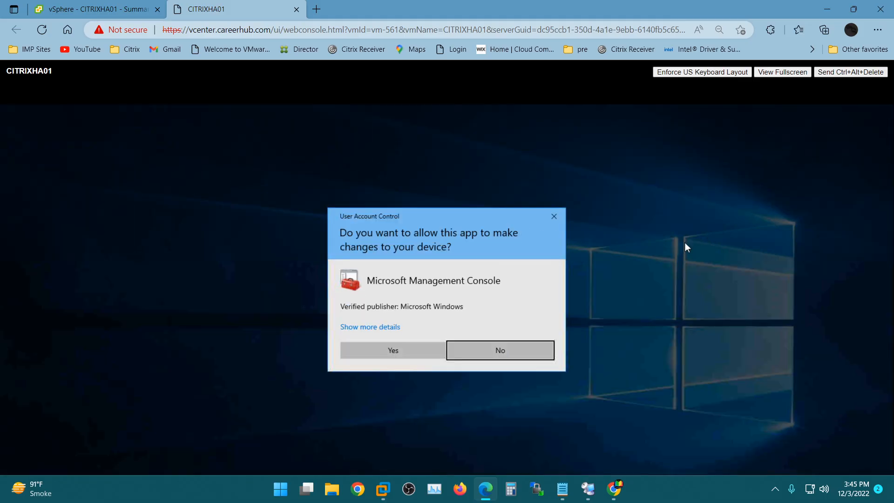
left_click(419, 349)
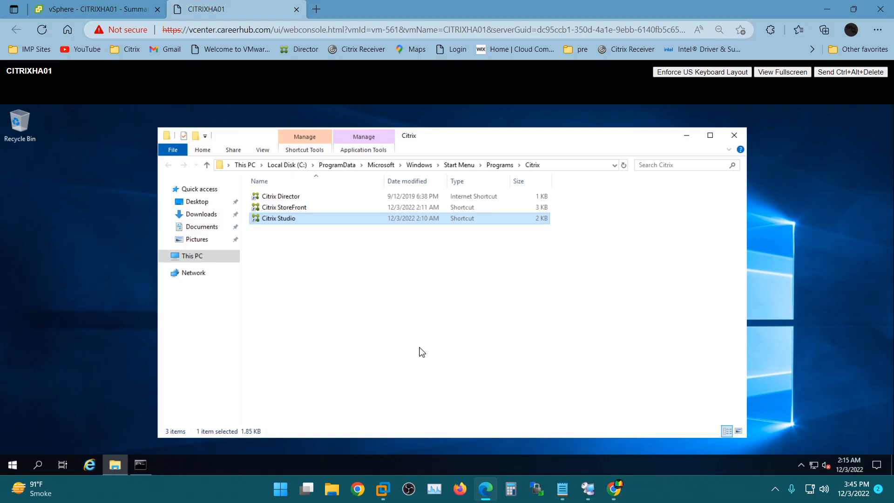
left_click(142, 467)
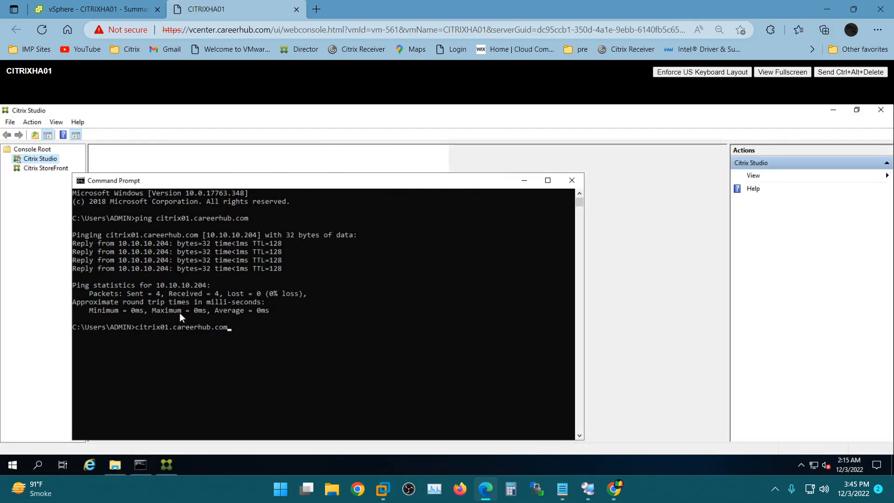
Step: Copy citrix01.careerhub.com from the Command Prompt and paste it to join the existing Site
left_click(143, 328)
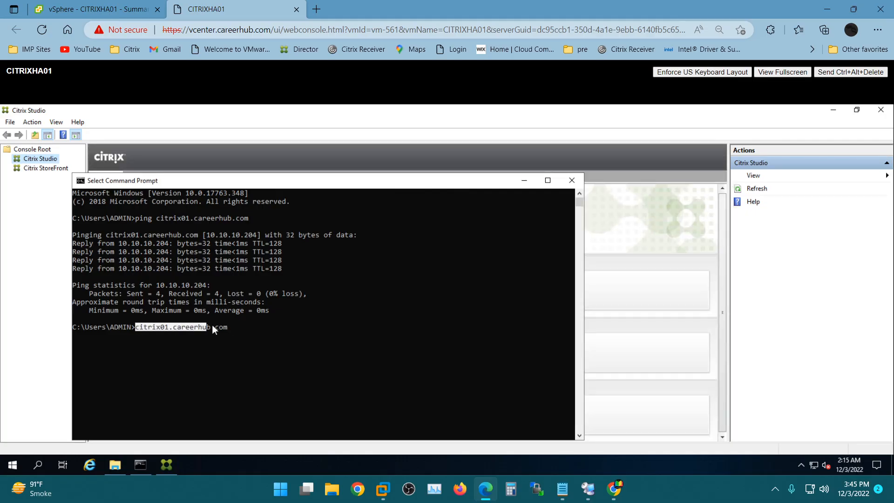
right_click(227, 331)
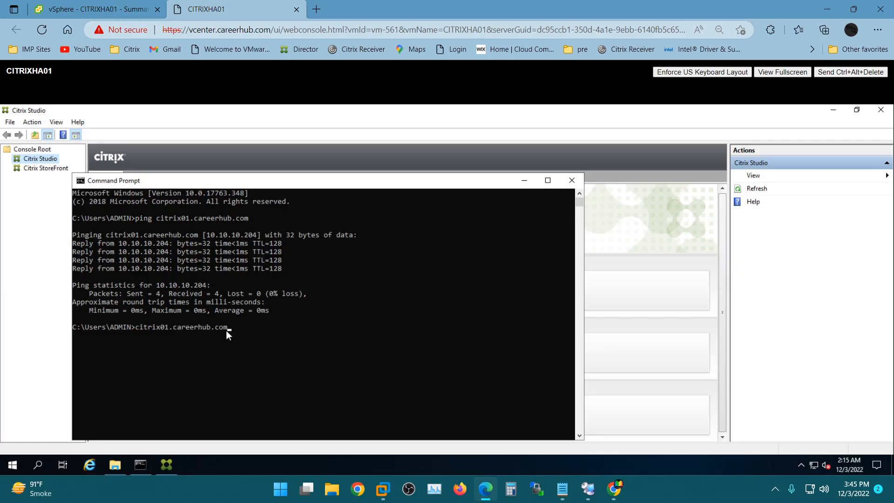
left_click(36, 265)
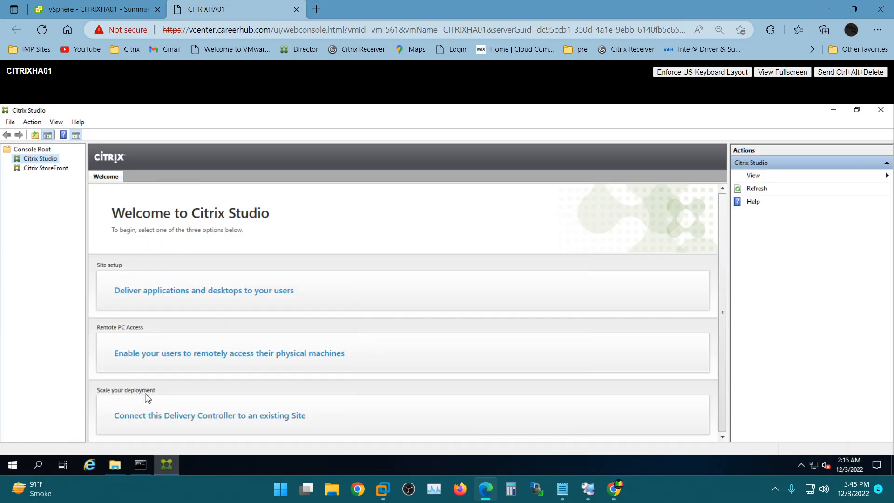
left_click(181, 417)
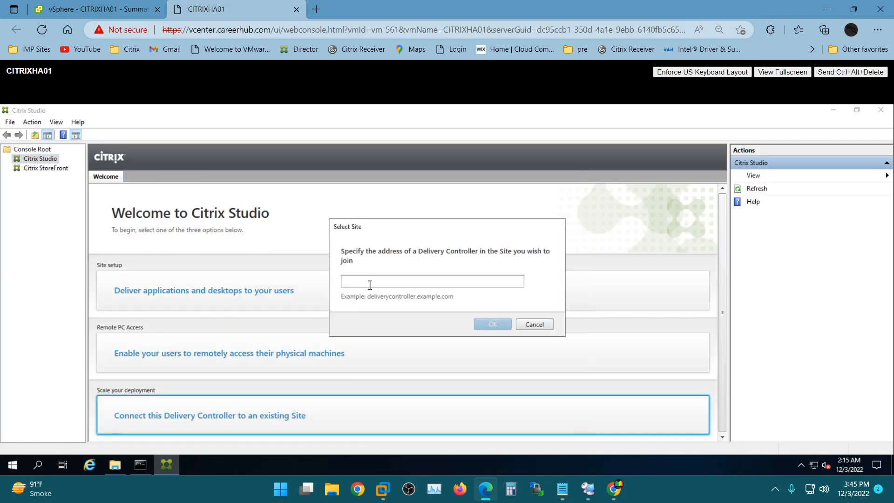
left_click(372, 278)
type("citrix01.careerhub.com")
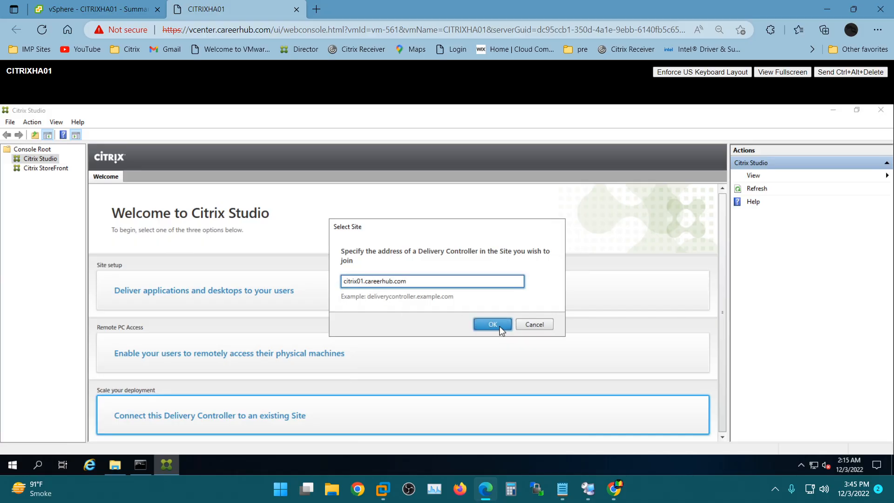
left_click(500, 327)
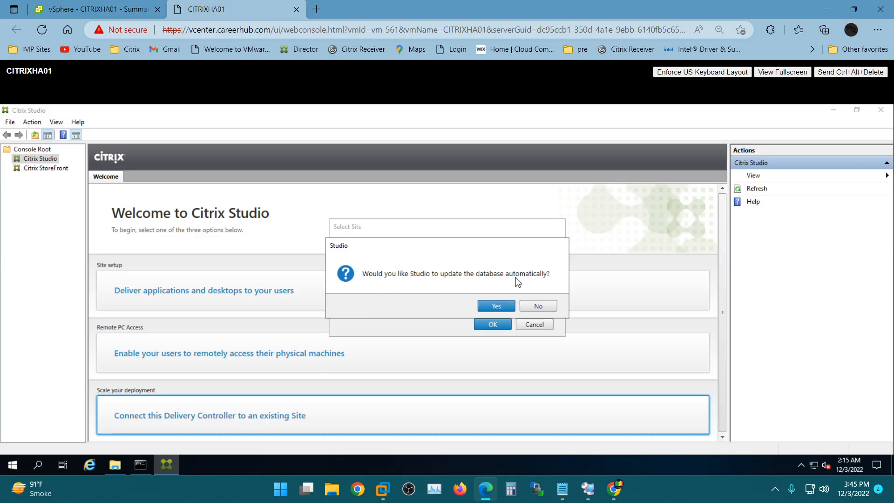
Step: Accept the automatic database update, then browse Start menu folders while the join runs
left_click(496, 307)
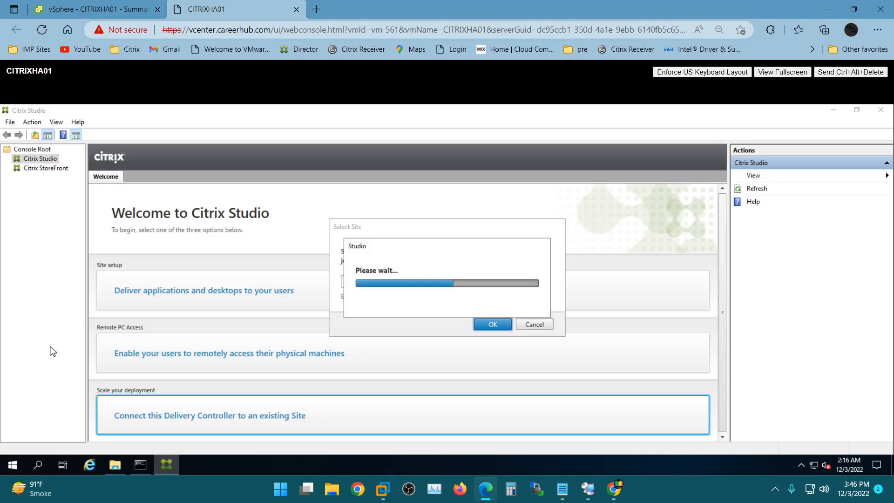
left_click(12, 464)
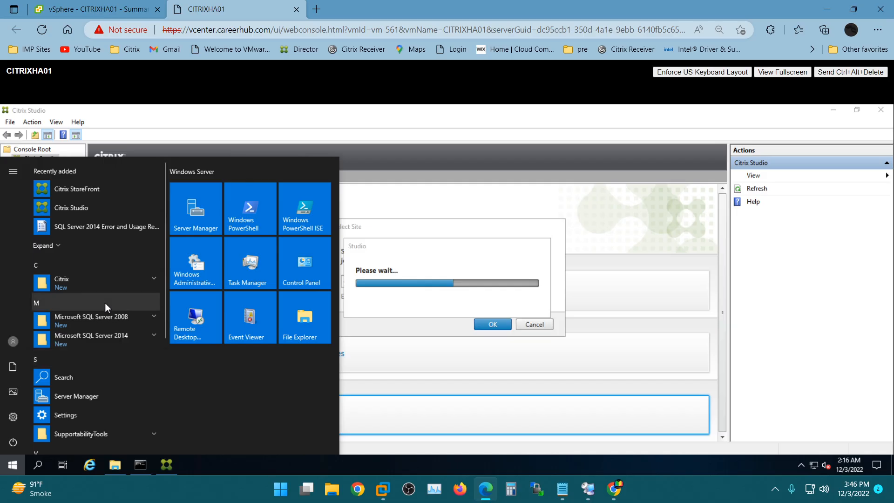
scroll(105, 302, "down", 1)
left_click(97, 291)
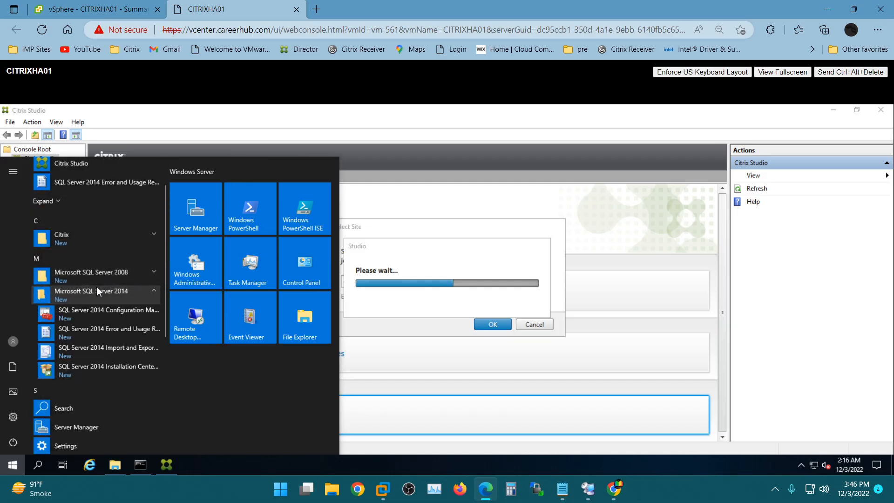
scroll(96, 287, "down", 1)
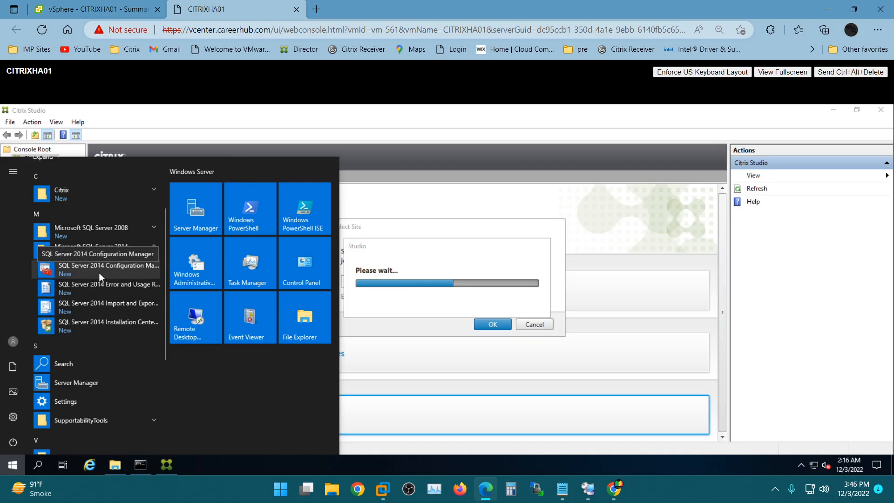
left_click(106, 231)
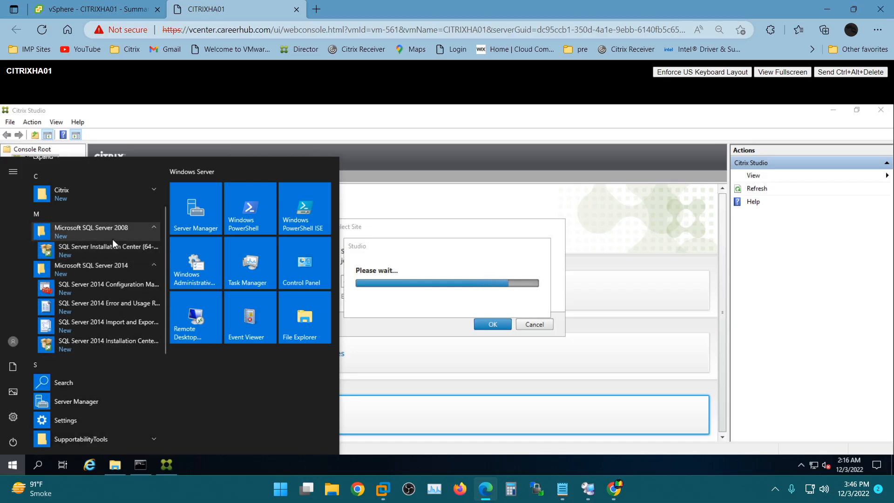
left_click(113, 239)
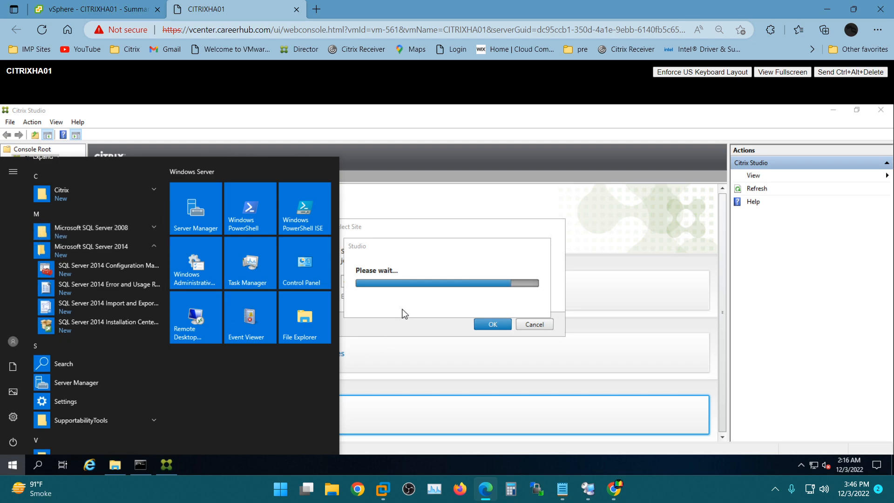
left_click(144, 194)
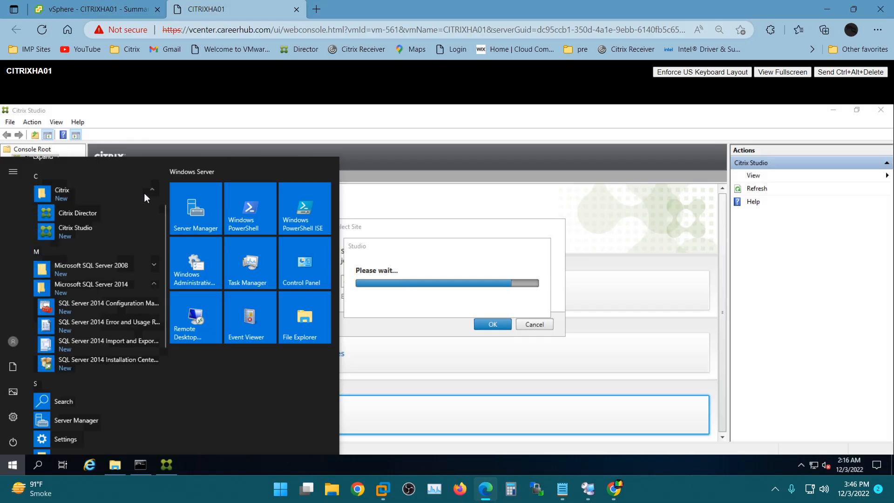
left_click(144, 193)
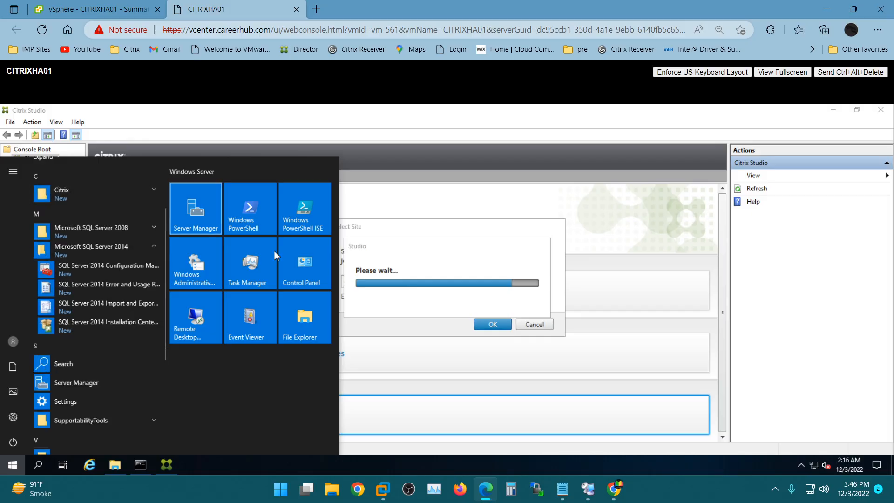
left_click(416, 312)
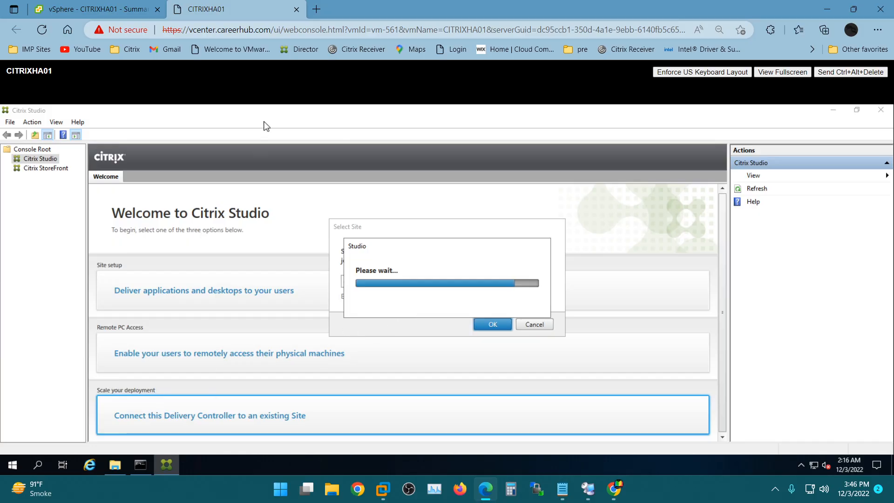
Step: Glance at the CITRIX01 session, then return to CITRIXHA01 while Studio loads the Prod_US Site
left_click(588, 489)
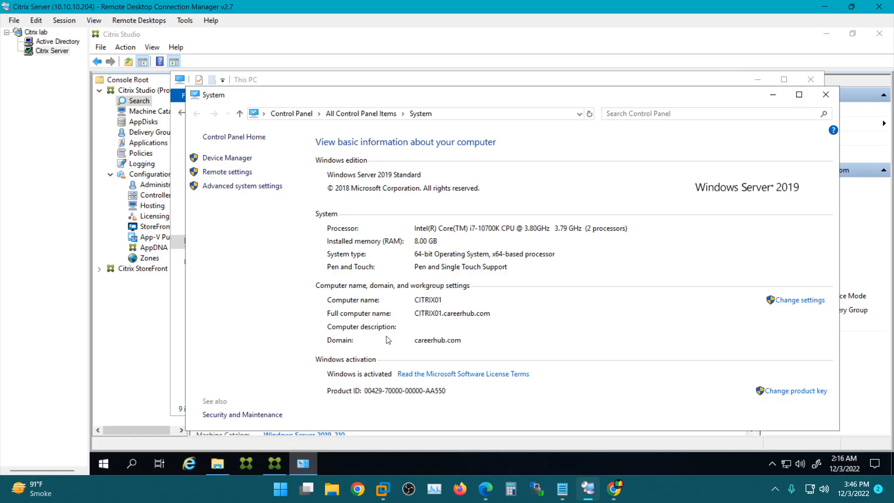
left_click(588, 489)
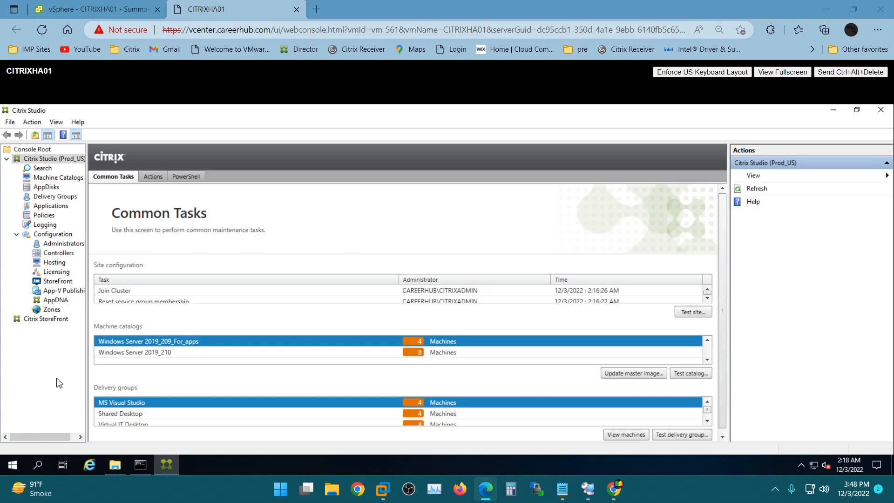
Step: View Delivery Groups and Machine Catalogs, then check Controllers lists both CITRIX01 and CITRIXHA01
left_click(43, 197)
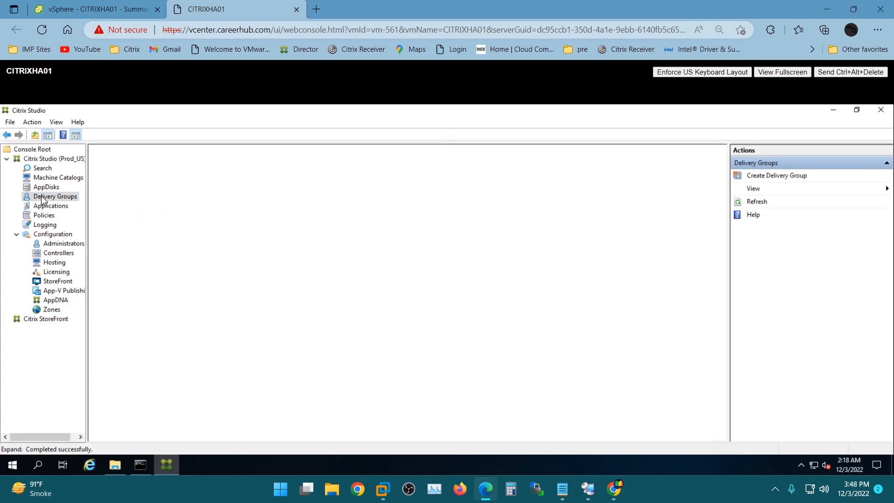
left_click(52, 179)
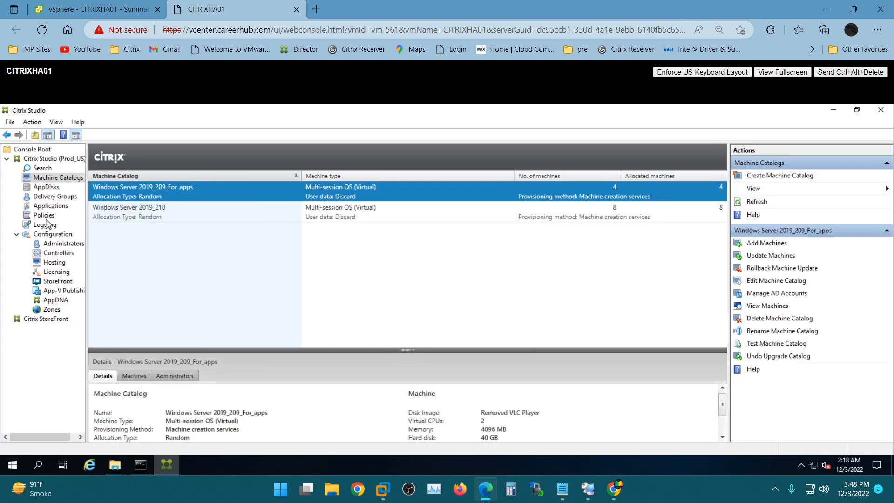
left_click(58, 253)
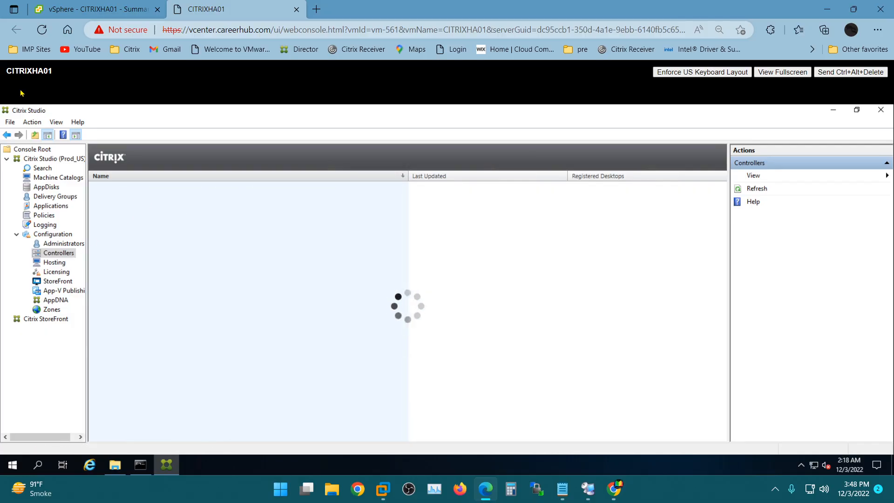
left_click(129, 198)
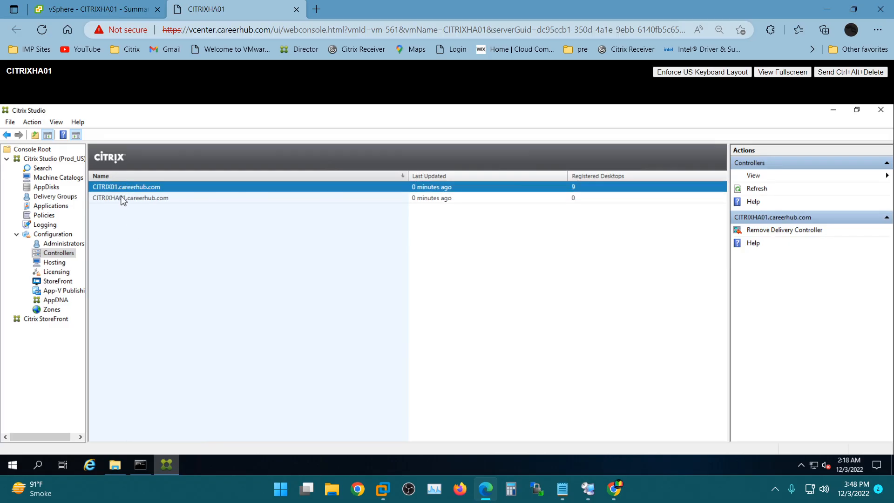
left_click(121, 199)
left_click(124, 199)
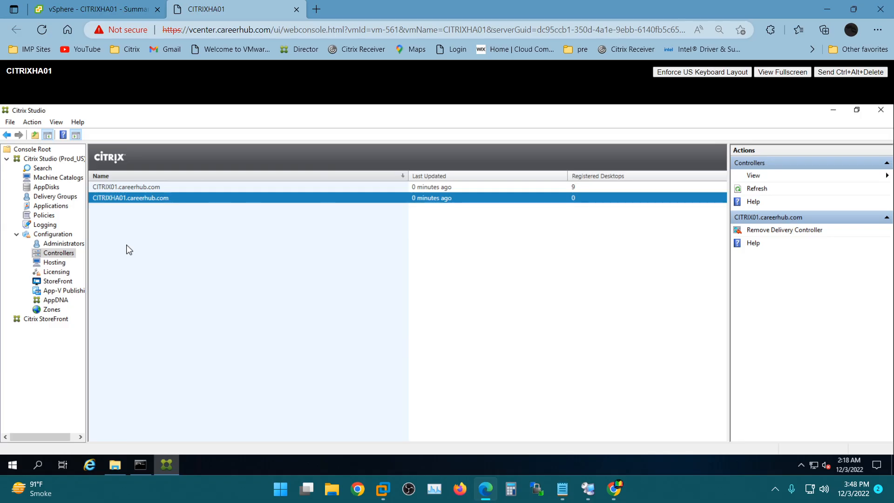
left_click(122, 188)
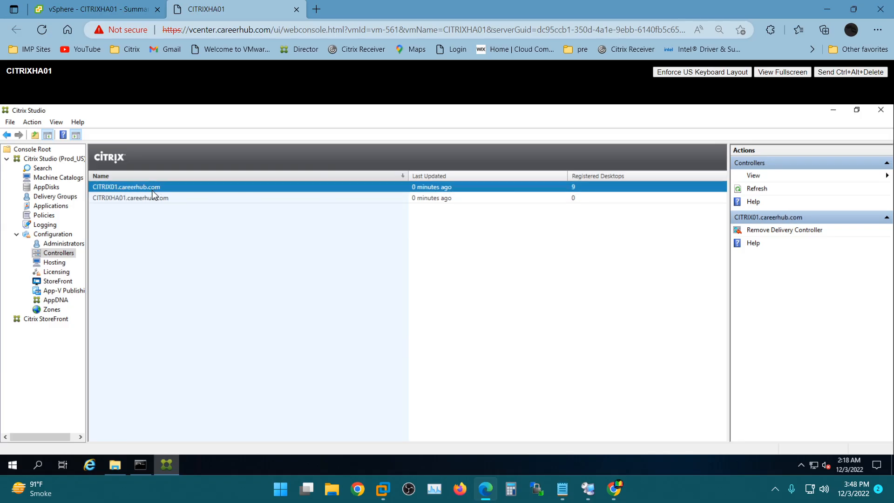
left_click(138, 199)
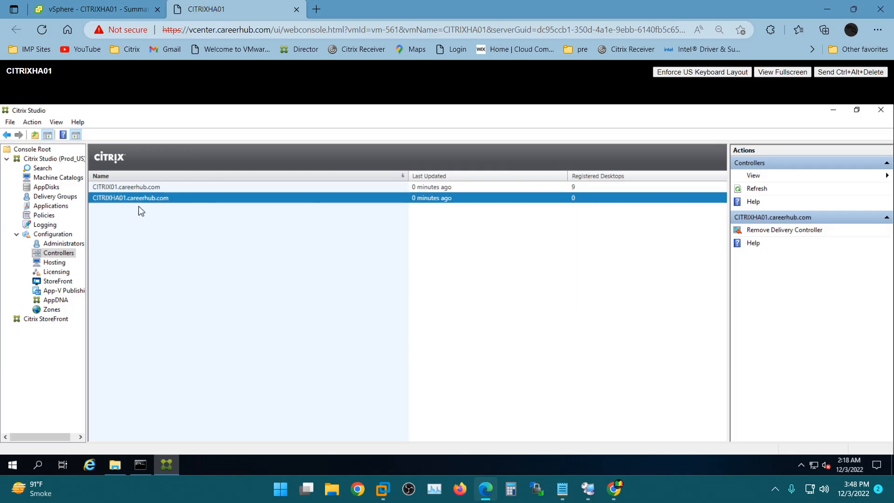